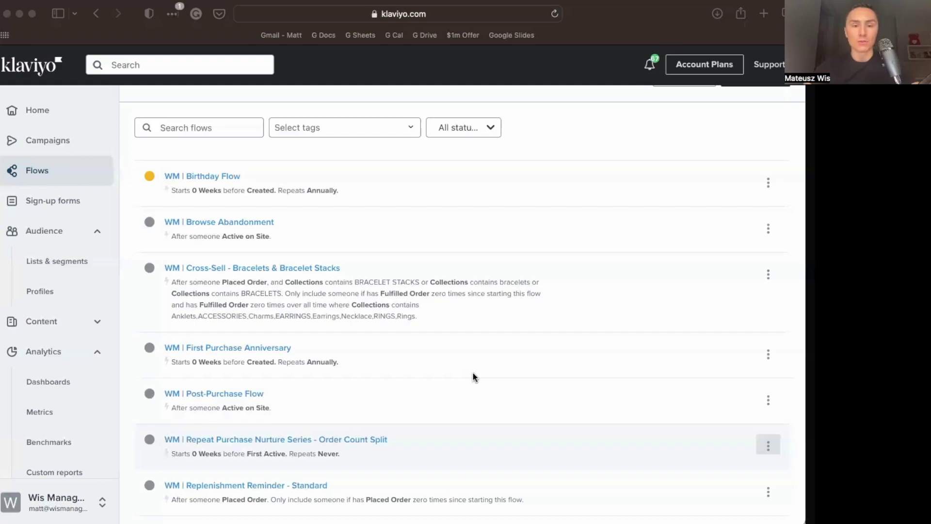
Open the WM | Welcome Series flow from the flows list.
scroll(474, 377, "down", 1)
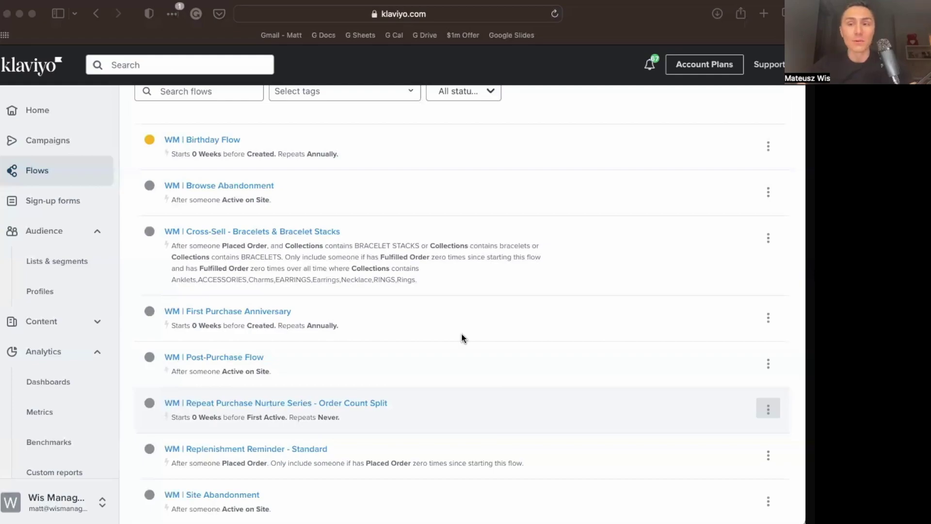
scroll(353, 378, "down", 5)
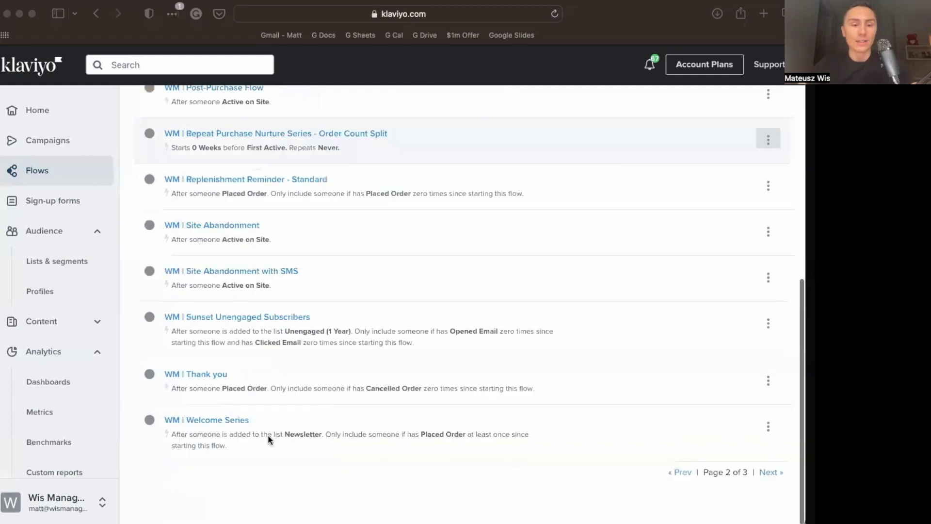
left_click(226, 424)
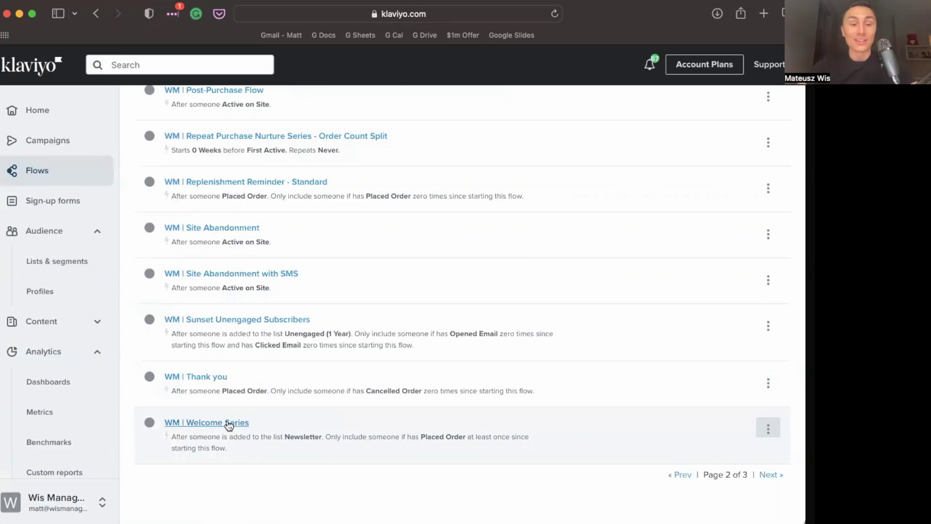
left_click(229, 425)
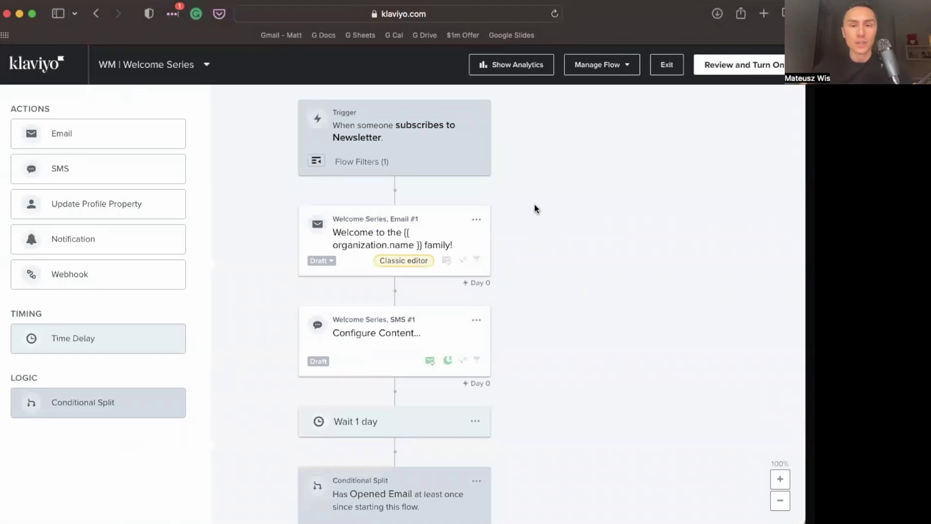
Inspect the flow filter in the Newsletter trigger's setup and leave it without making changes.
left_click(423, 150)
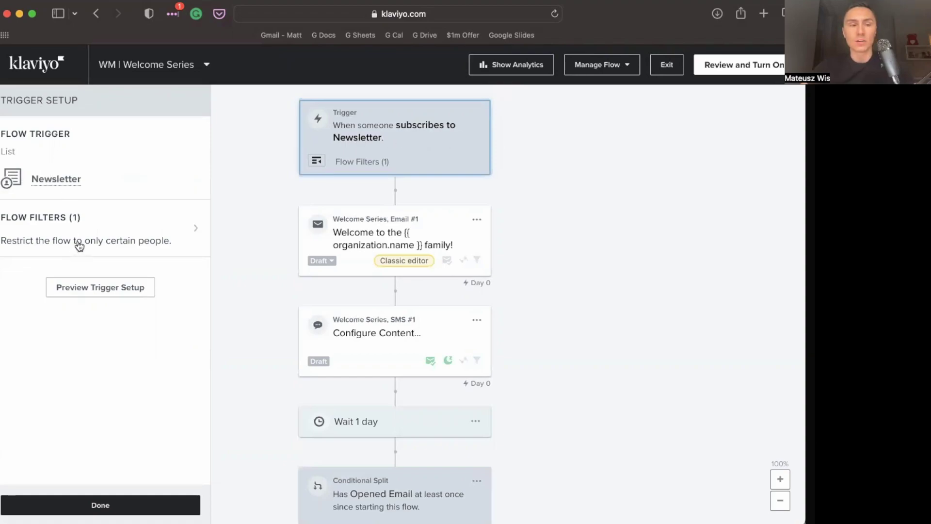
left_click(114, 250)
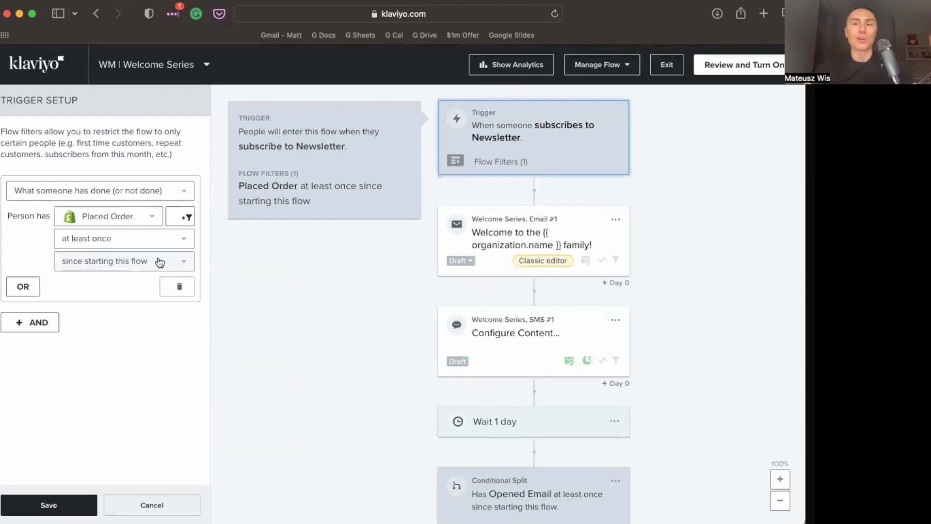
left_click(167, 507)
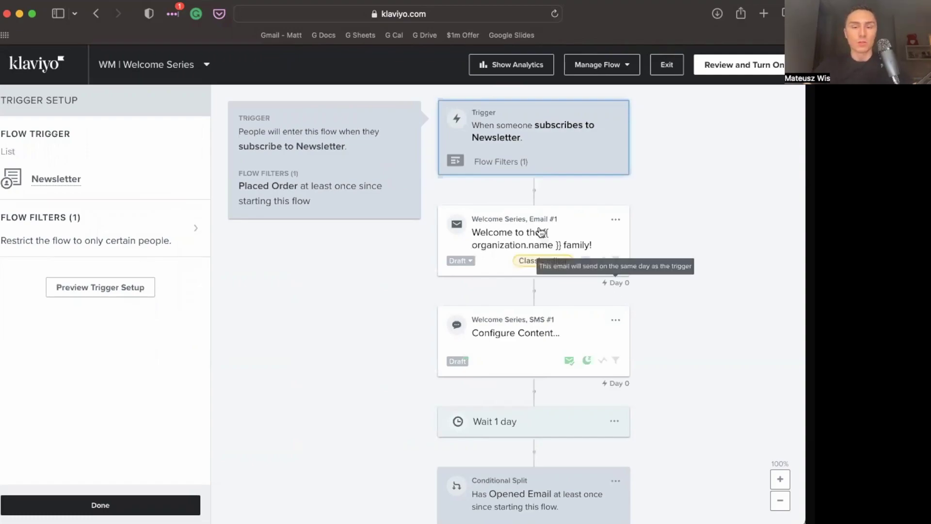
Preview Welcome Series Email #1 and examine its company logo and hero image sections.
left_click(541, 232)
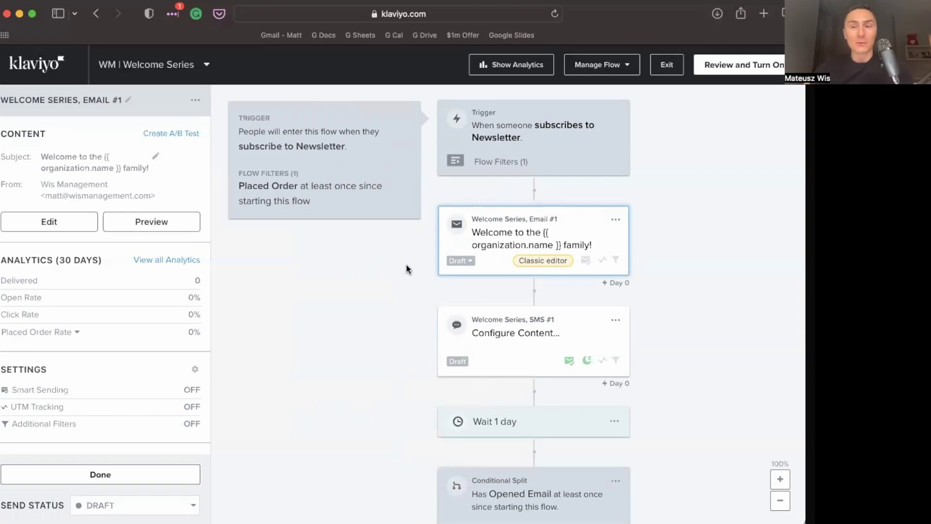
left_click(197, 227)
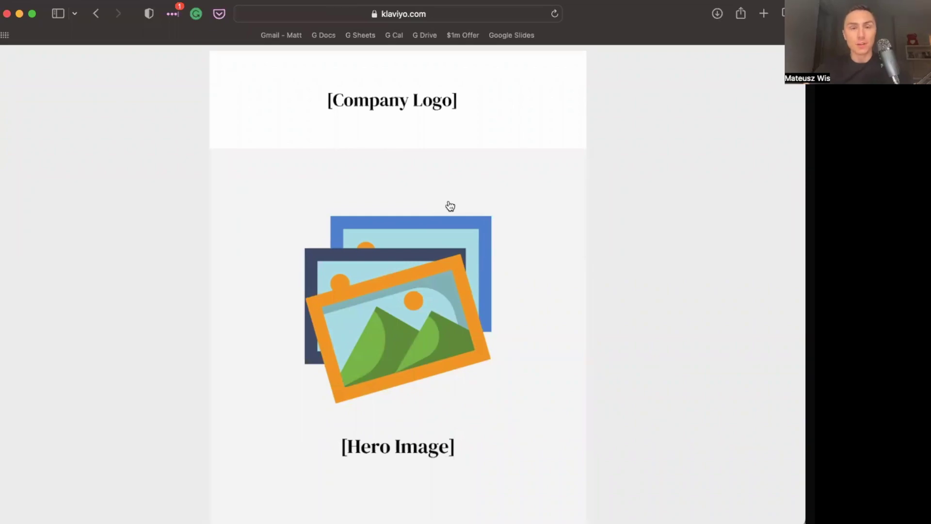
scroll(424, 139, "down", 2)
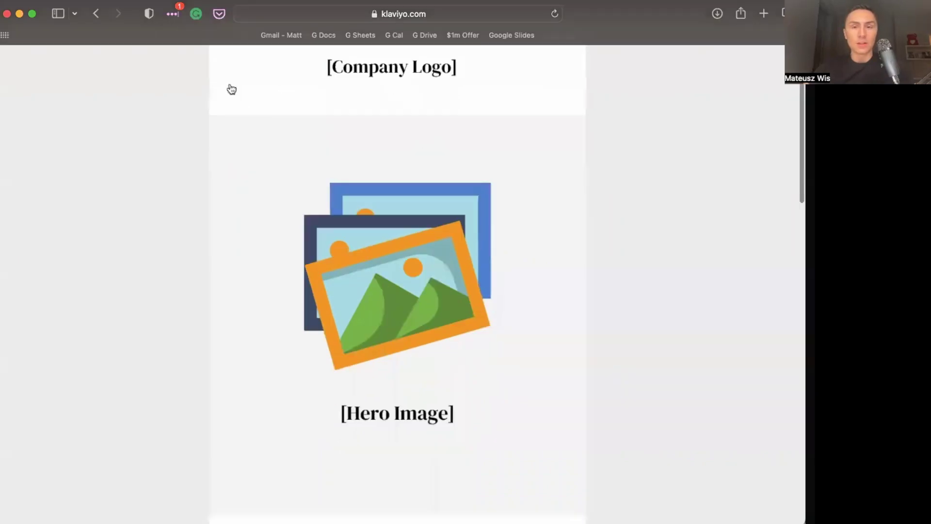
scroll(228, 123, "up", 2)
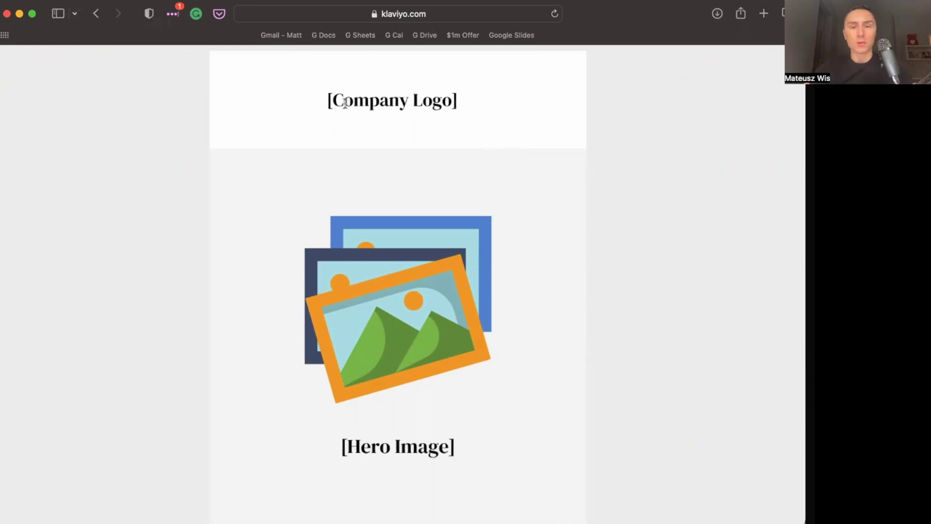
scroll(464, 317, "down", 2)
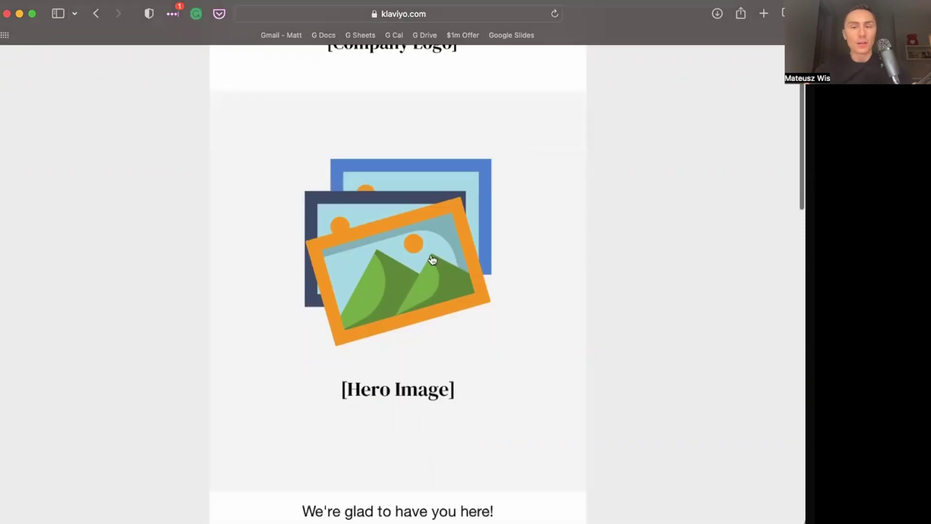
scroll(433, 260, "down", 3)
scroll(433, 261, "down", 1)
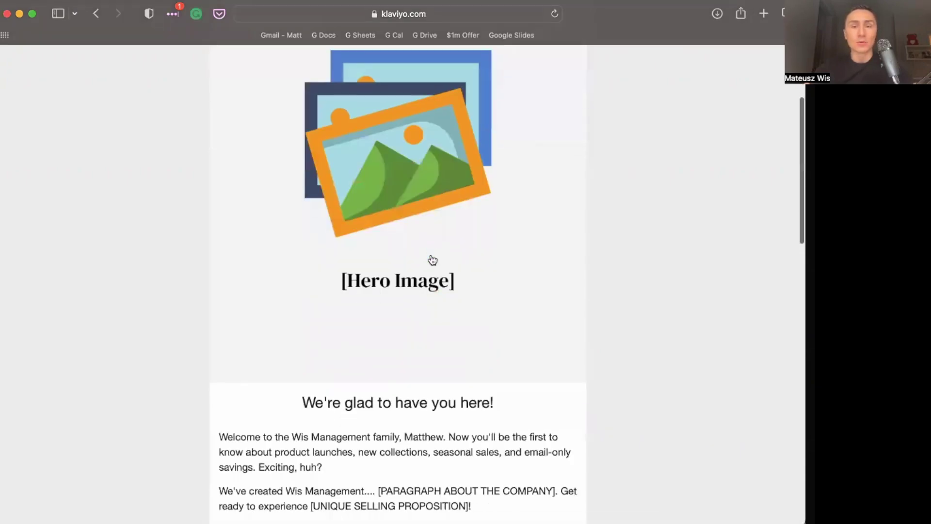
scroll(432, 260, "up", 2)
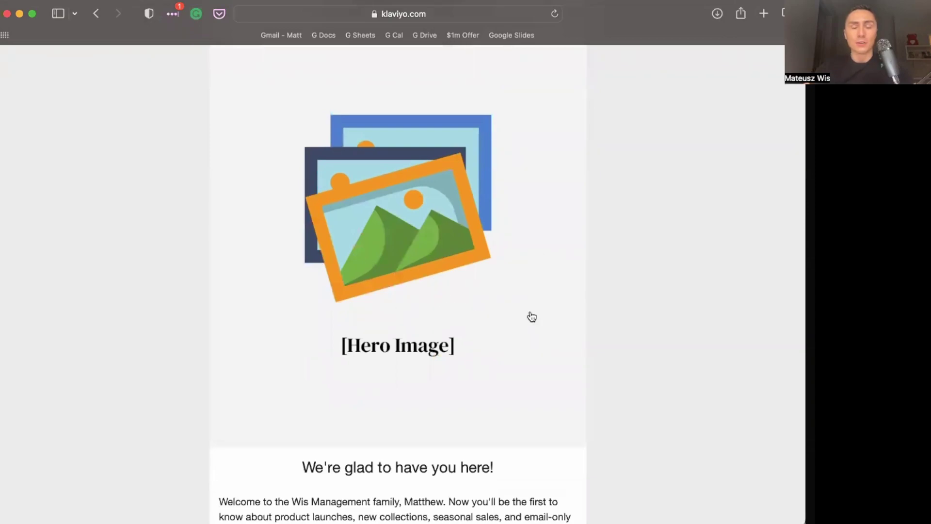
scroll(532, 317, "down", 1)
scroll(532, 317, "up", 2)
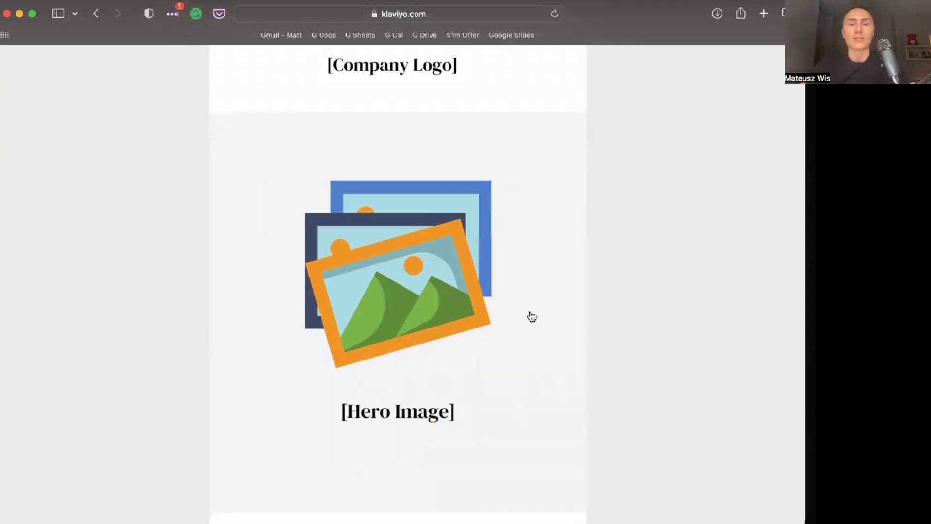
scroll(532, 317, "down", 1)
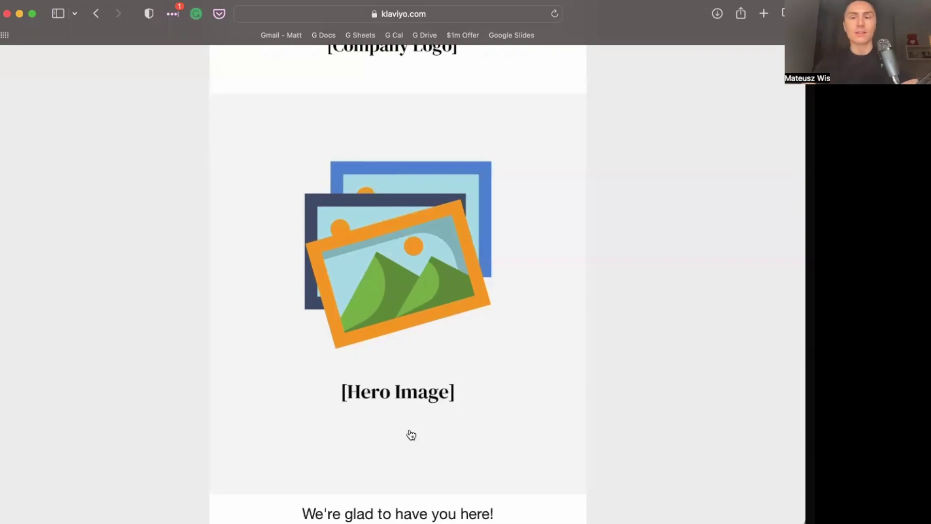
Examine how the email leads from the hero image into the greeting headline and introductory text.
scroll(406, 413, "down", 2)
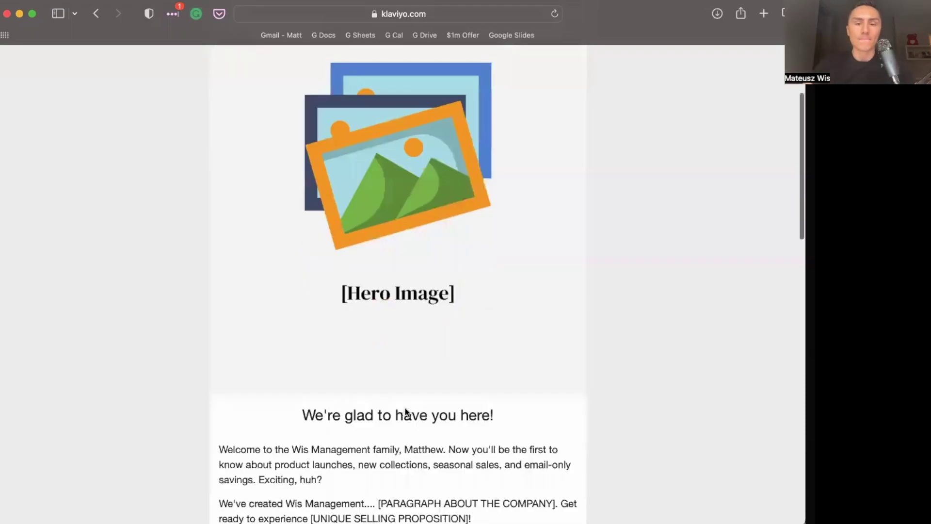
scroll(390, 368, "down", 2)
scroll(394, 403, "down", 1)
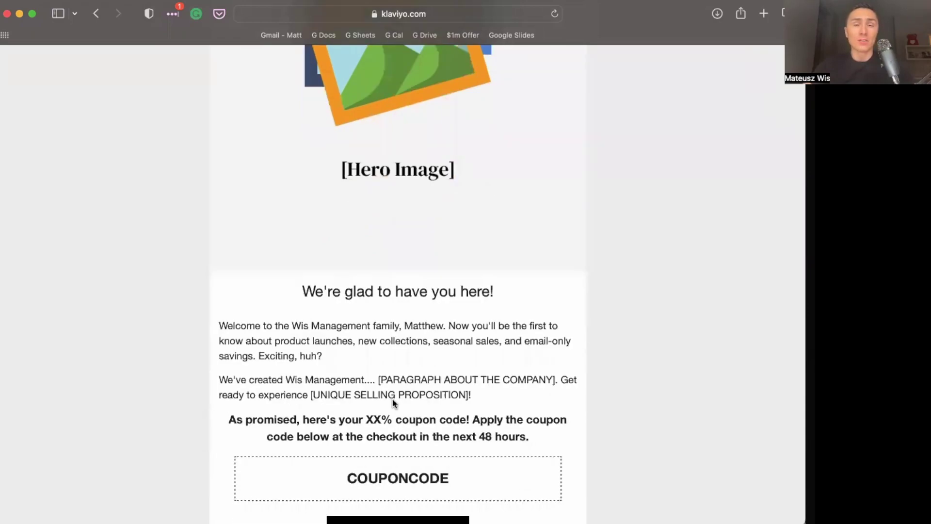
scroll(393, 401, "up", 3)
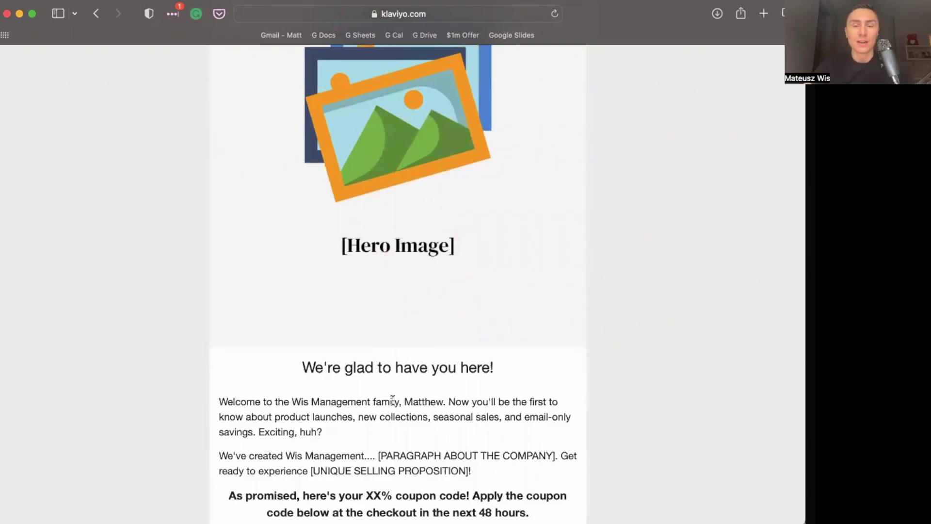
scroll(414, 257, "up", 7)
scroll(388, 223, "down", 2)
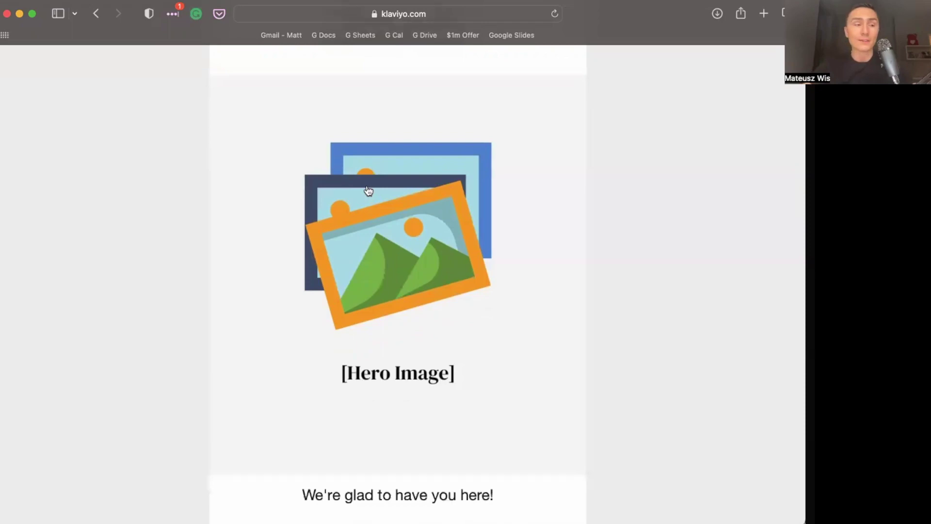
scroll(474, 258, "down", 2)
scroll(474, 259, "down", 5)
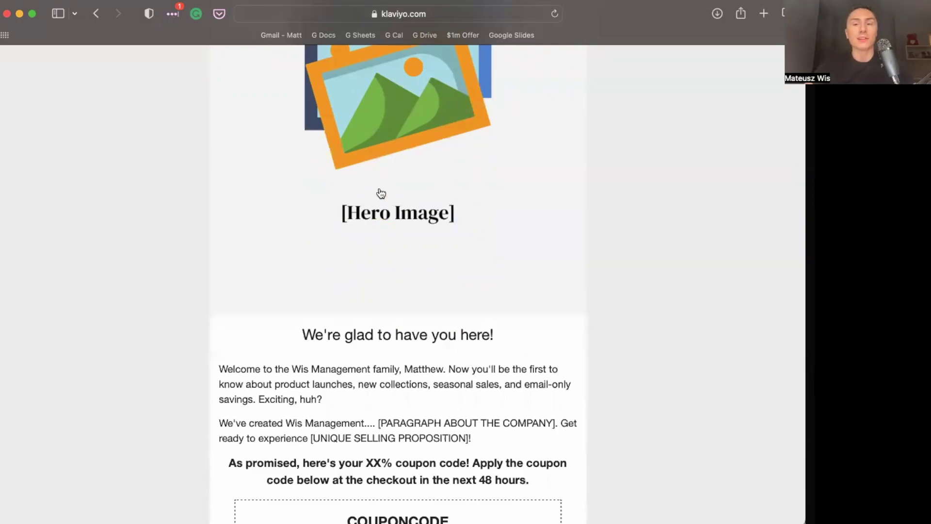
scroll(426, 279, "down", 2)
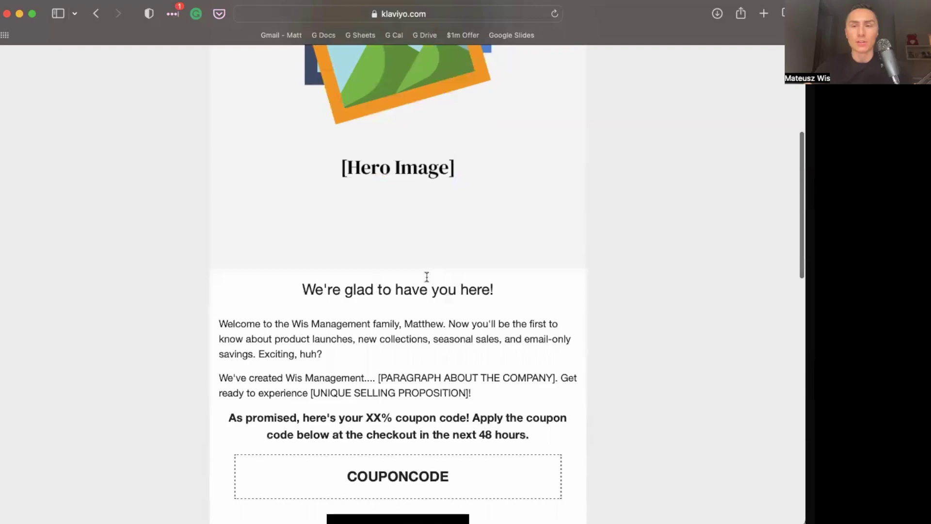
scroll(426, 276, "down", 2)
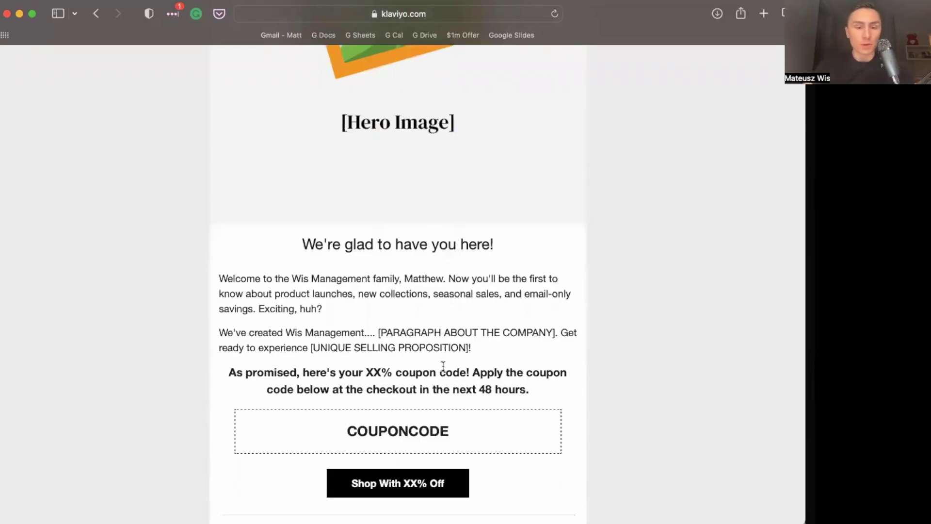
Highlight the email's body copy from the welcome paragraph into the coupon line, and clear the selection.
left_click_drag(219, 274, 301, 279)
left_click_drag(468, 363, 516, 378)
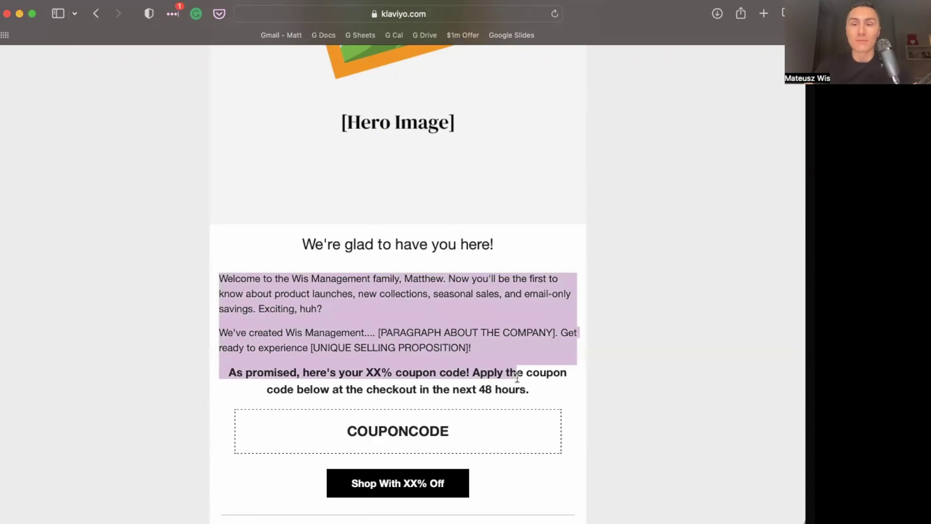
left_click_drag(517, 377, 525, 369)
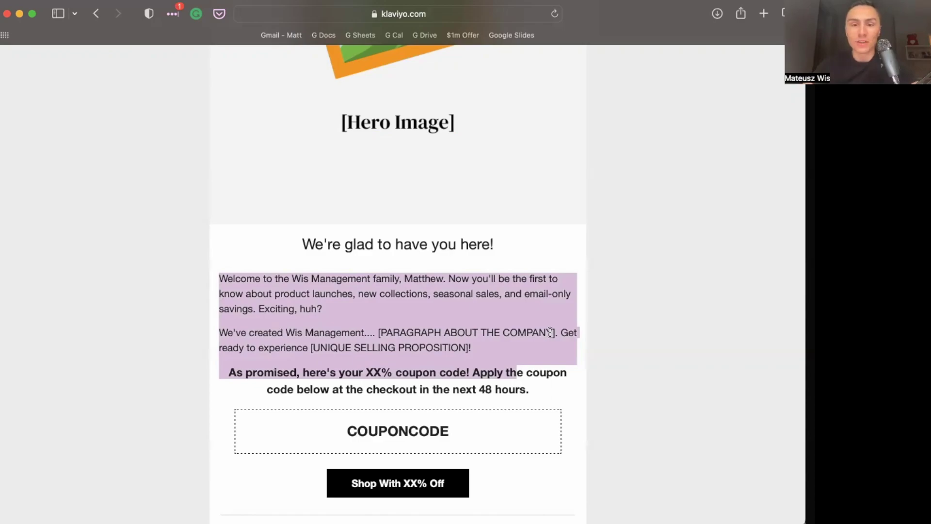
left_click(584, 315)
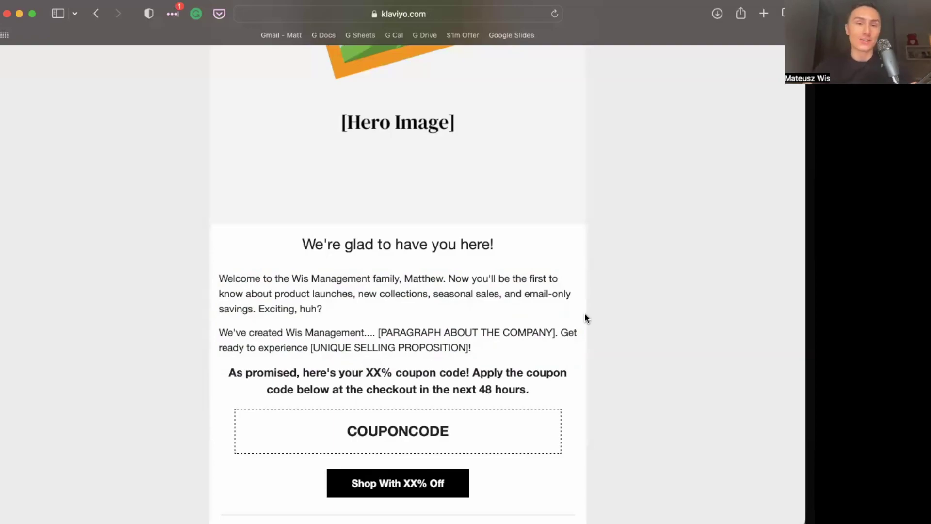
Examine the email's coupon offer text, coupon code box and discount shop button.
scroll(585, 316, "up", 3)
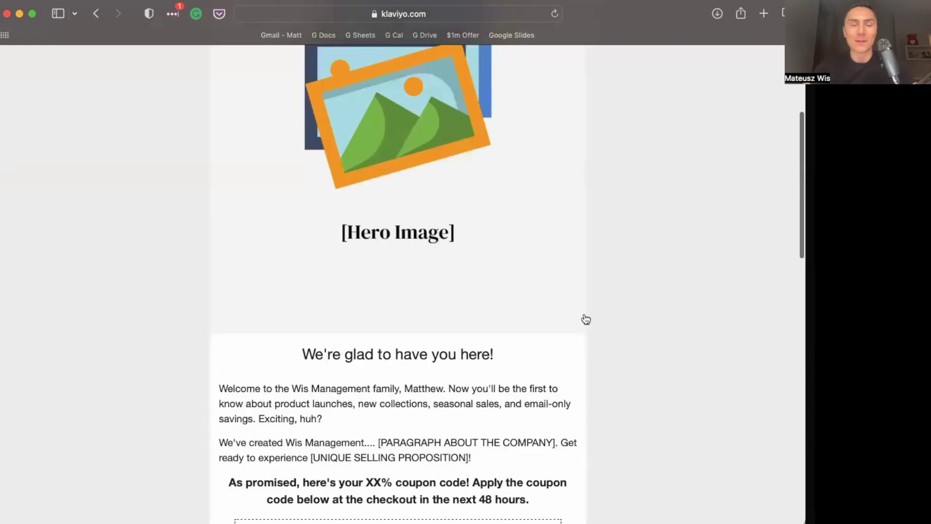
scroll(585, 318, "down", 1)
scroll(586, 318, "down", 4)
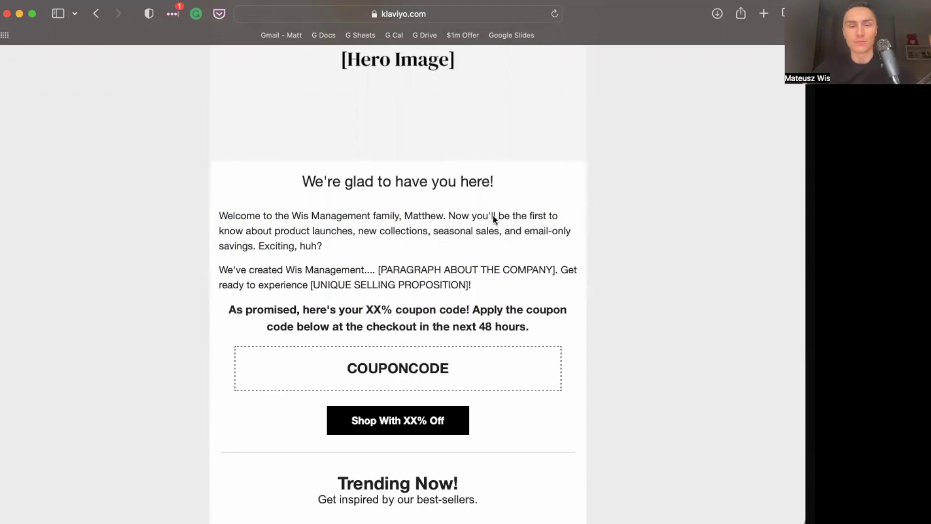
scroll(493, 216, "down", 3)
scroll(398, 220, "down", 2)
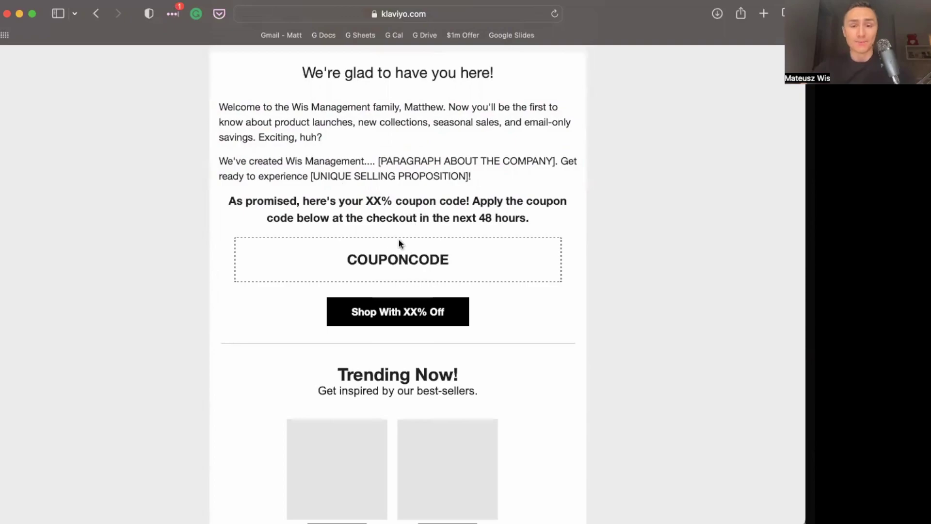
scroll(399, 243, "down", 5)
scroll(395, 180, "up", 1)
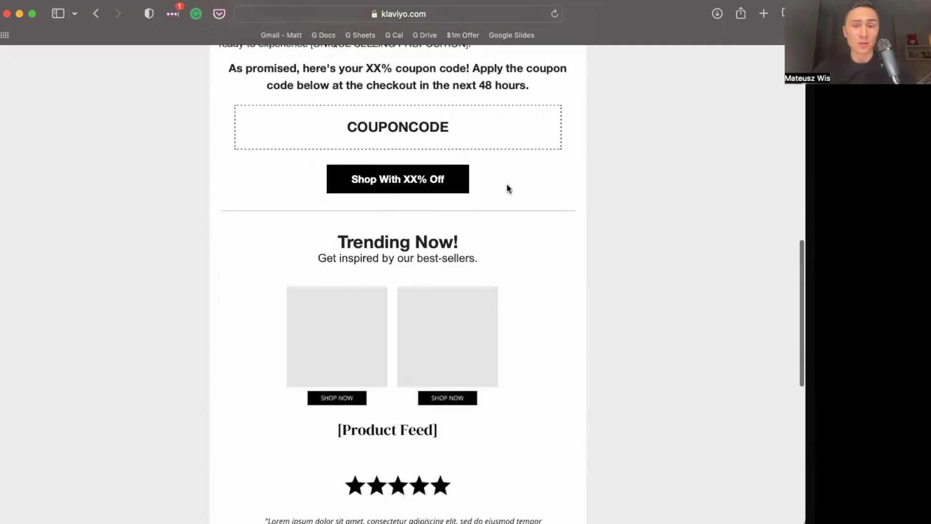
scroll(506, 183, "up", 2)
scroll(445, 192, "down", 1)
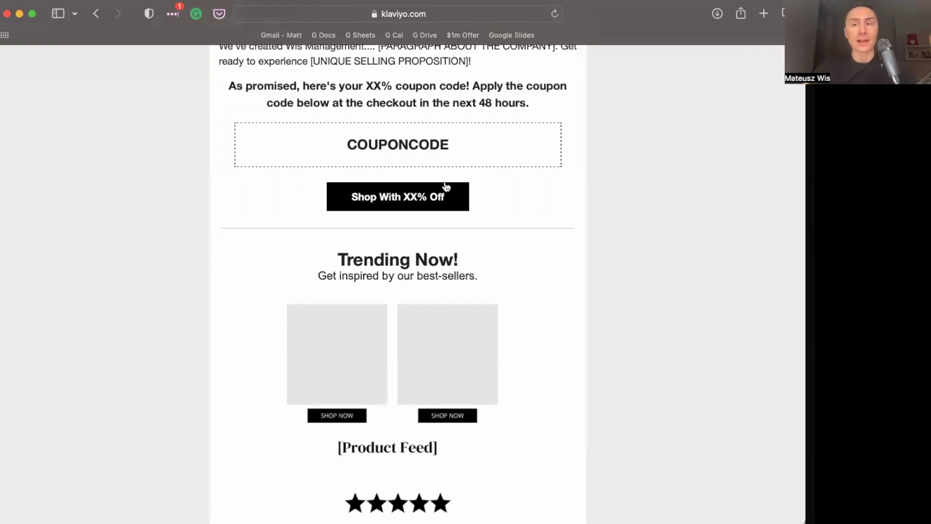
Review the email's Trending Now product feed, company reviews and company benefits sections.
scroll(277, 245, "down", 6)
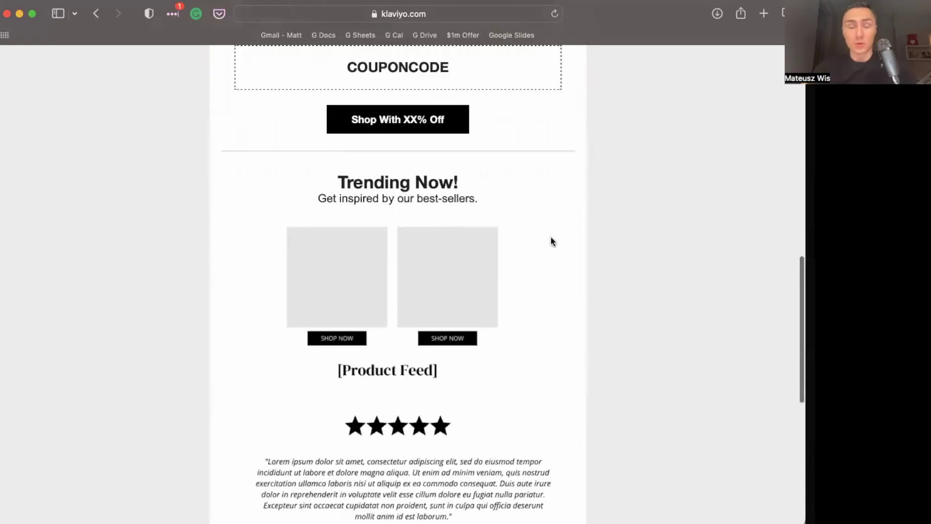
scroll(321, 269, "down", 3)
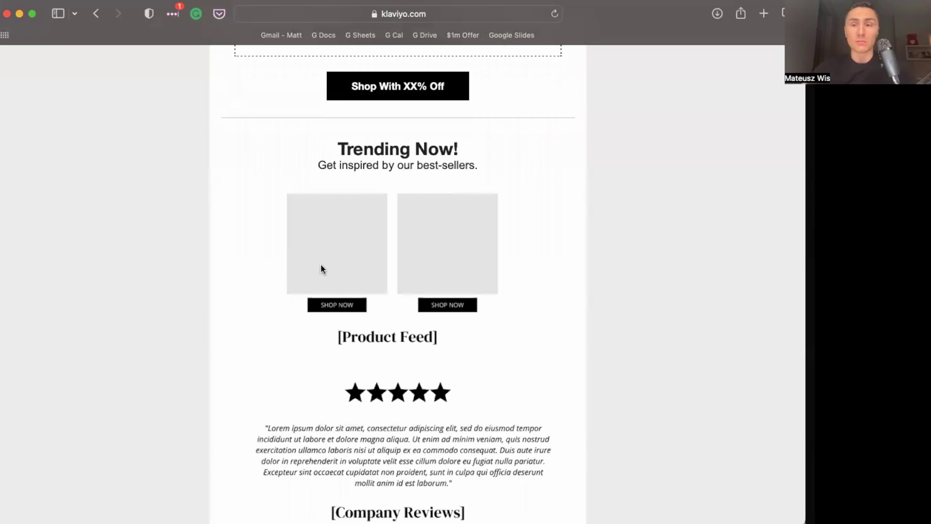
scroll(322, 270, "down", 5)
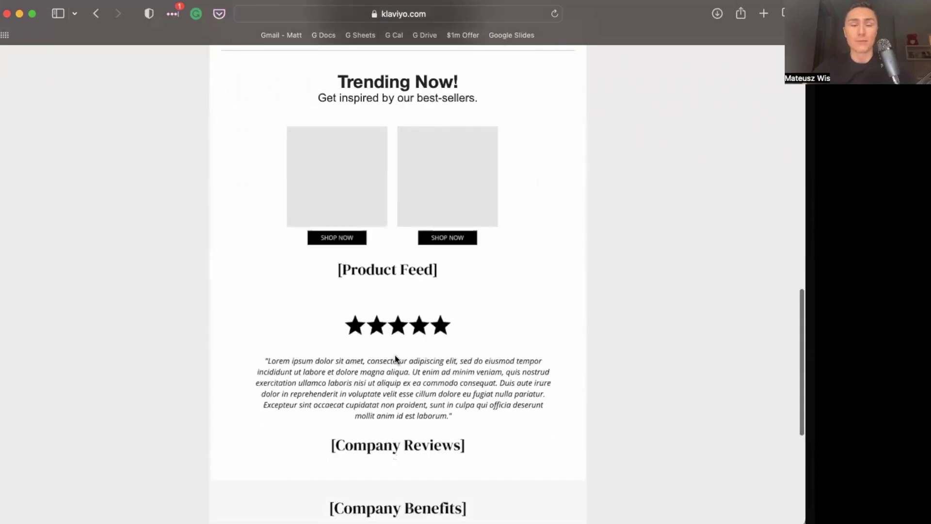
scroll(409, 231, "down", 10)
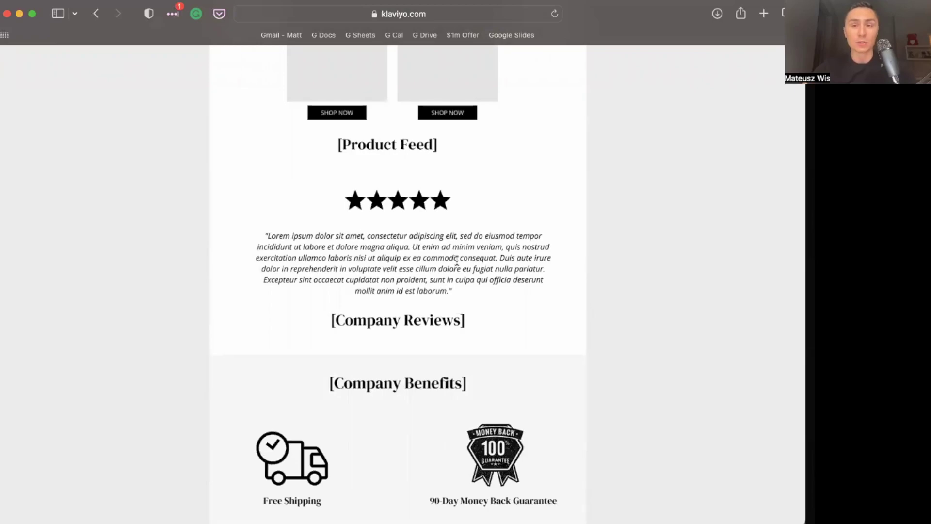
Review the email's company benefits section and footer, and return to the Welcome Series flow.
scroll(457, 261, "down", 1)
scroll(402, 322, "down", 7)
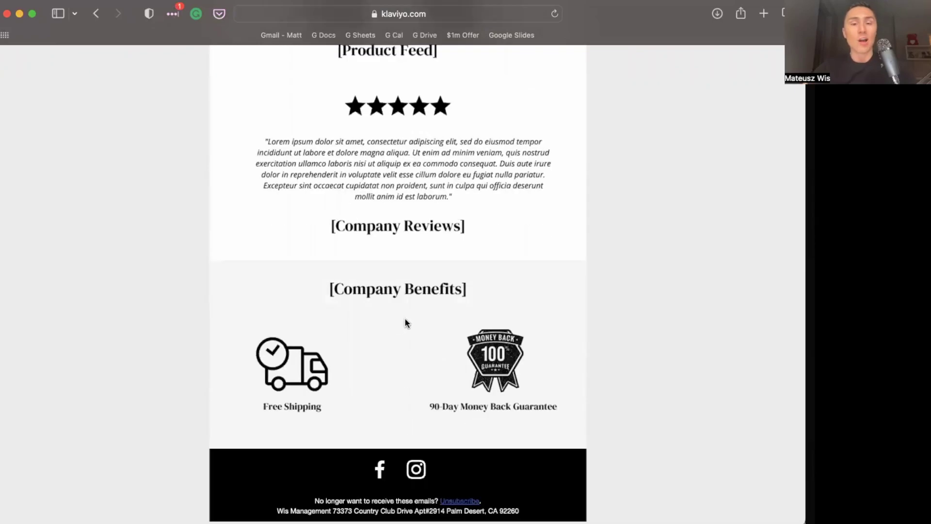
scroll(407, 323, "down", 4)
scroll(406, 319, "down", 2)
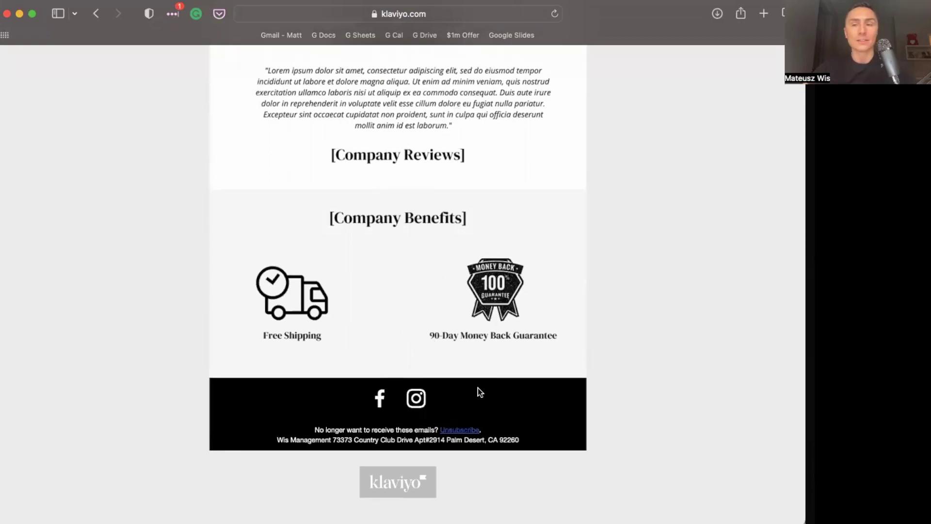
left_click(96, 13)
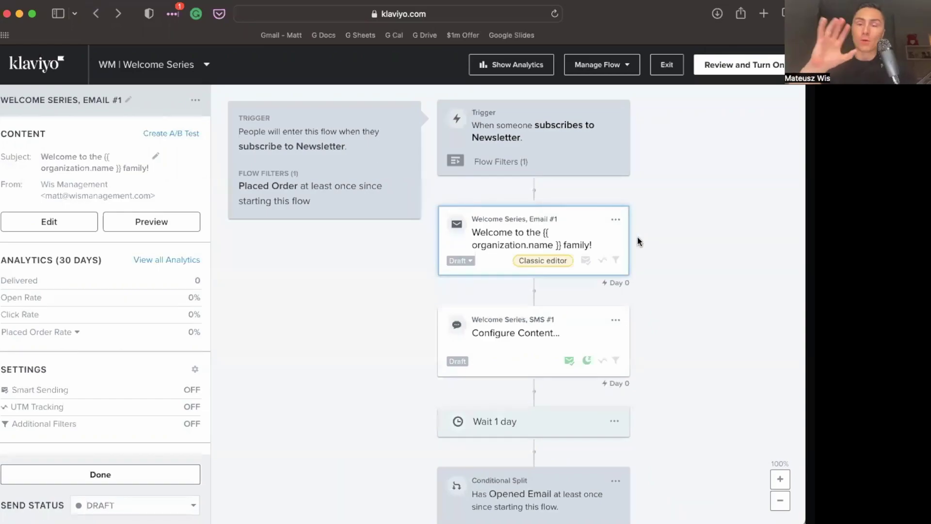
Open the Welcome Series SMS #1 message in the flow and examine its content and settings.
scroll(638, 241, "down", 2)
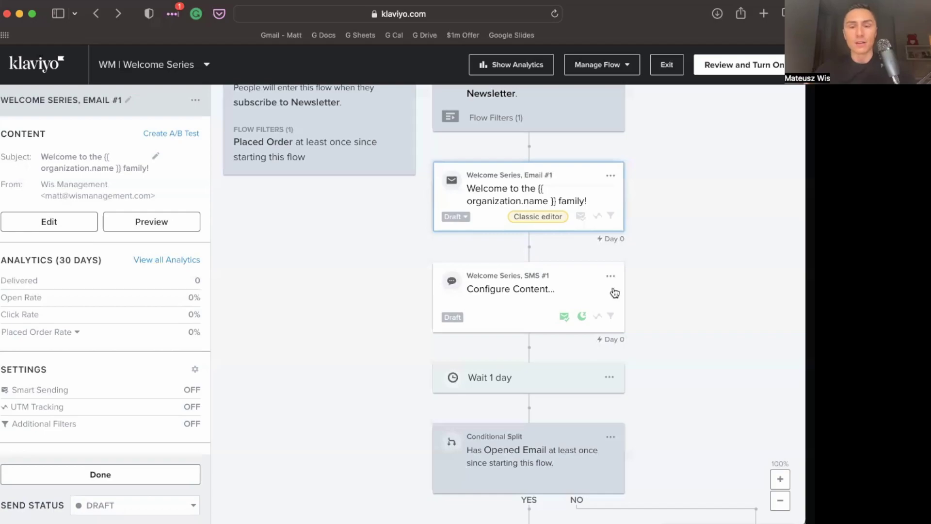
scroll(490, 244, "down", 2)
left_click(573, 268)
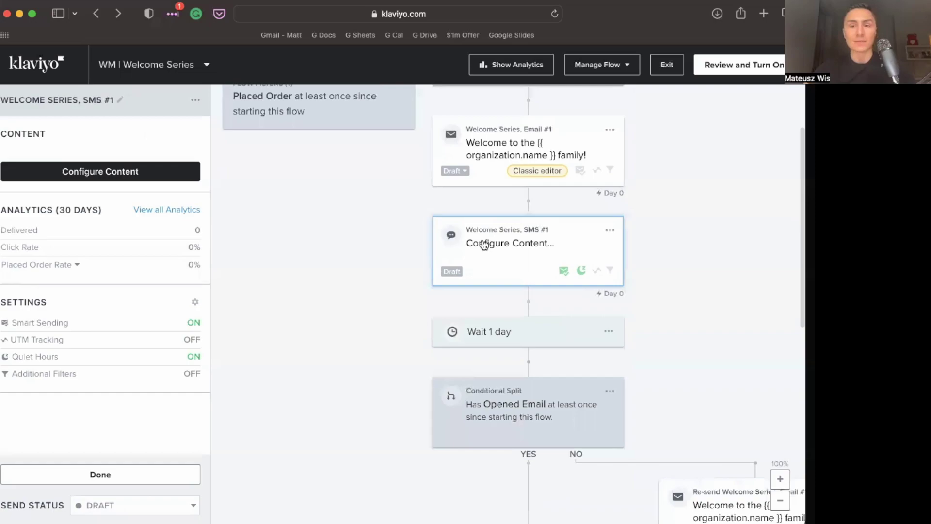
scroll(484, 244, "down", 2)
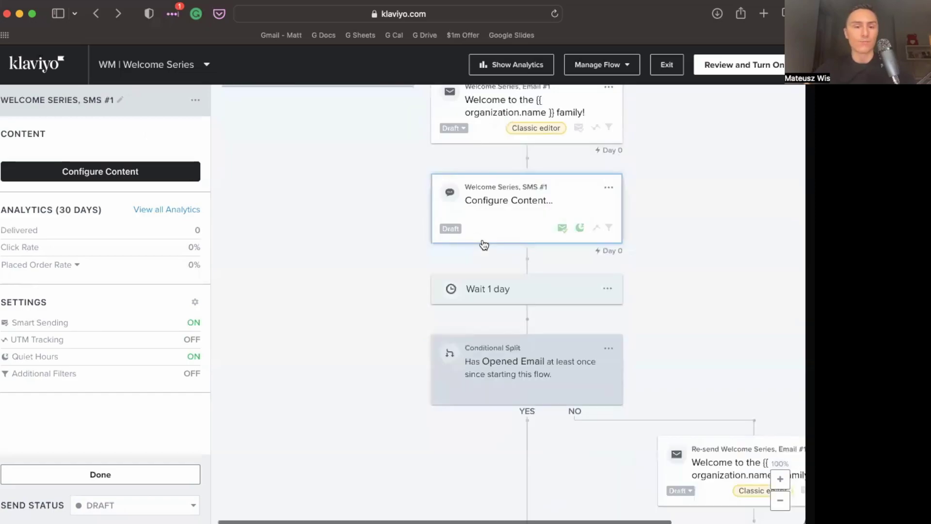
scroll(484, 245, "up", 1)
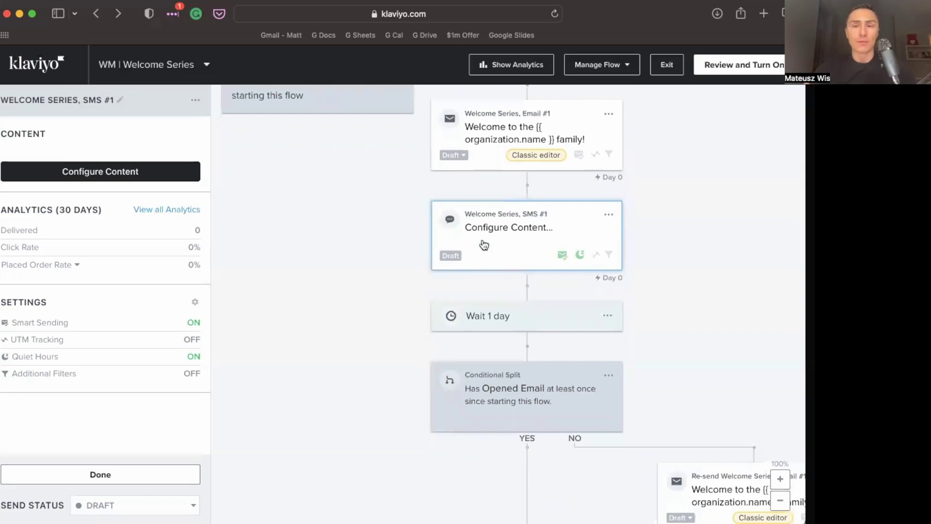
scroll(484, 245, "up", 1)
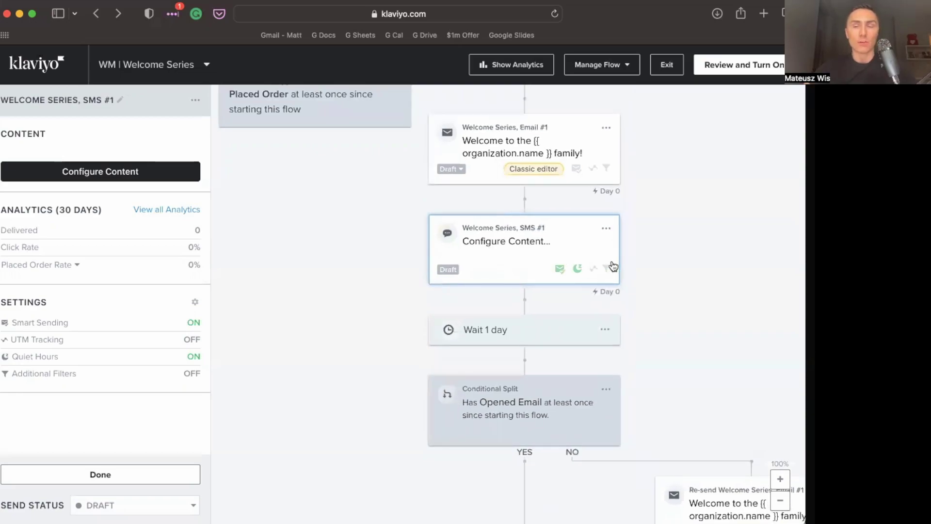
Examine how SMS #1 leads through the one-day wait into the Opened Email conditional split and the re-send branch.
scroll(613, 265, "down", 5)
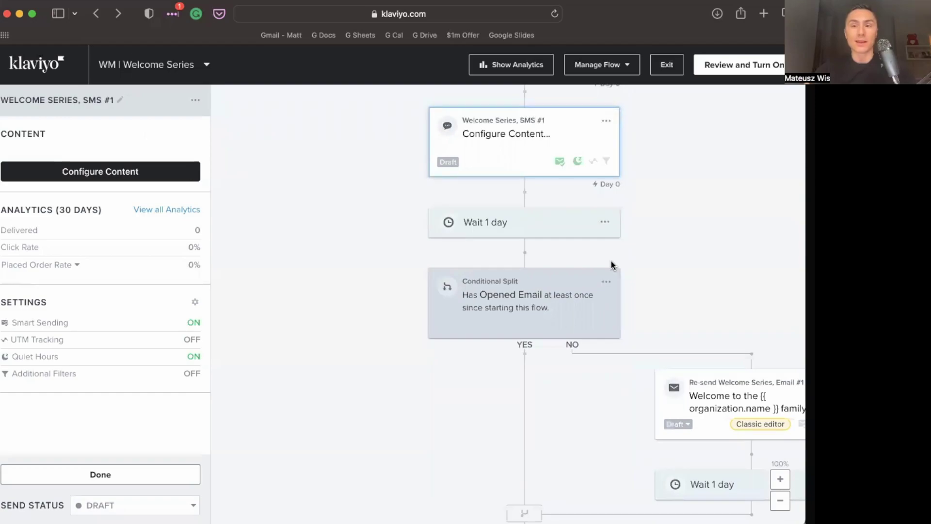
scroll(611, 261, "up", 4)
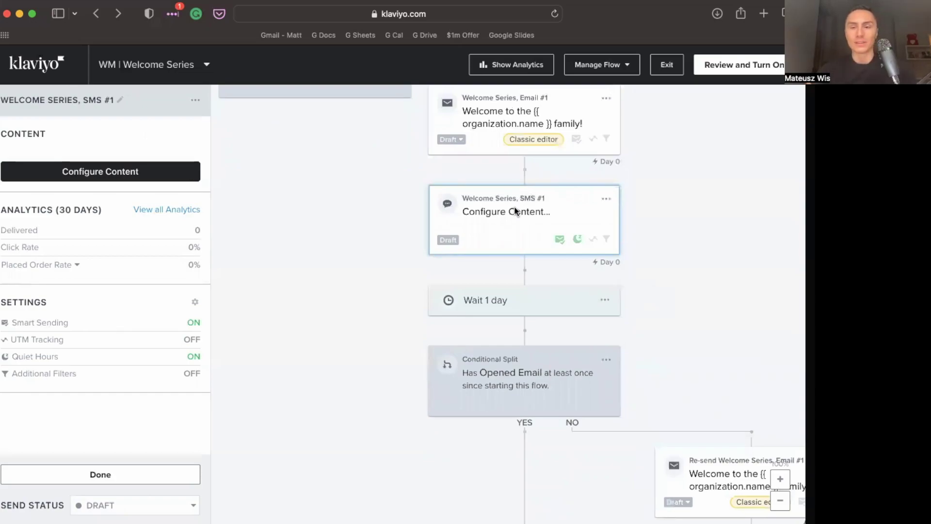
scroll(515, 210, "down", 2)
scroll(546, 298, "down", 3)
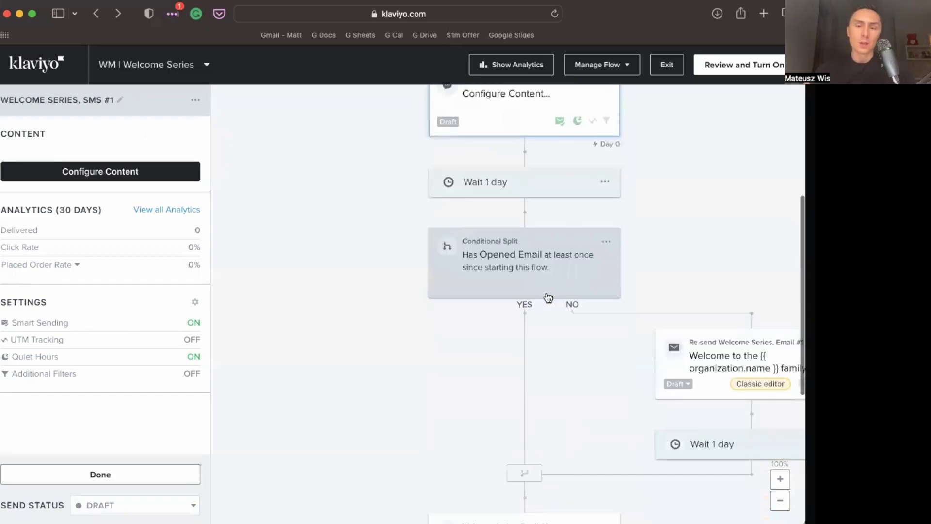
scroll(589, 270, "down", 1)
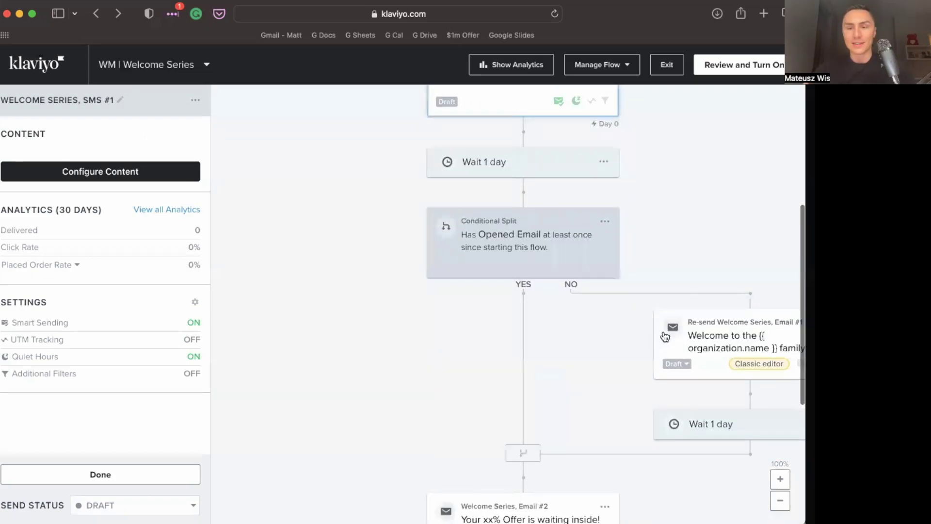
scroll(665, 337, "down", 1)
scroll(538, 242, "up", 3)
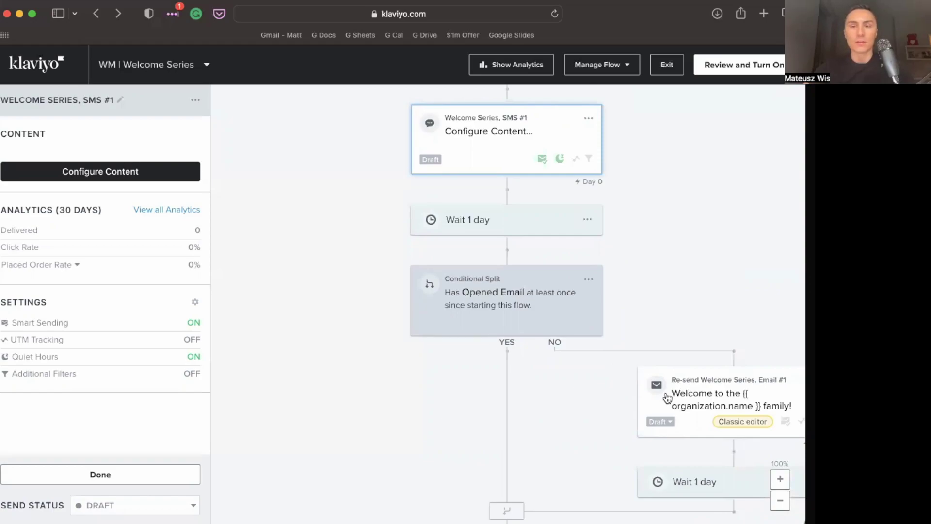
scroll(549, 266, "up", 3)
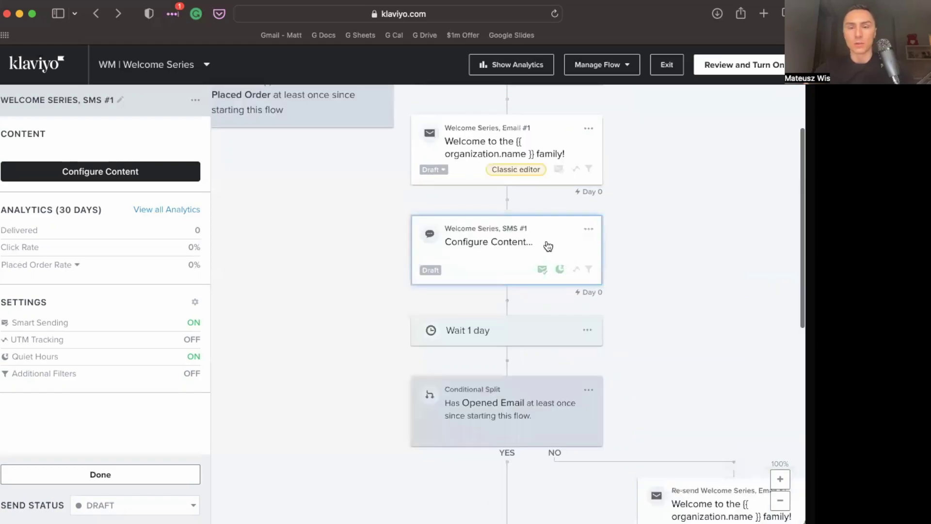
Follow the flow from the re-send branch through Welcome Series Email #2 and Email #3 to the exit.
scroll(639, 310, "down", 5)
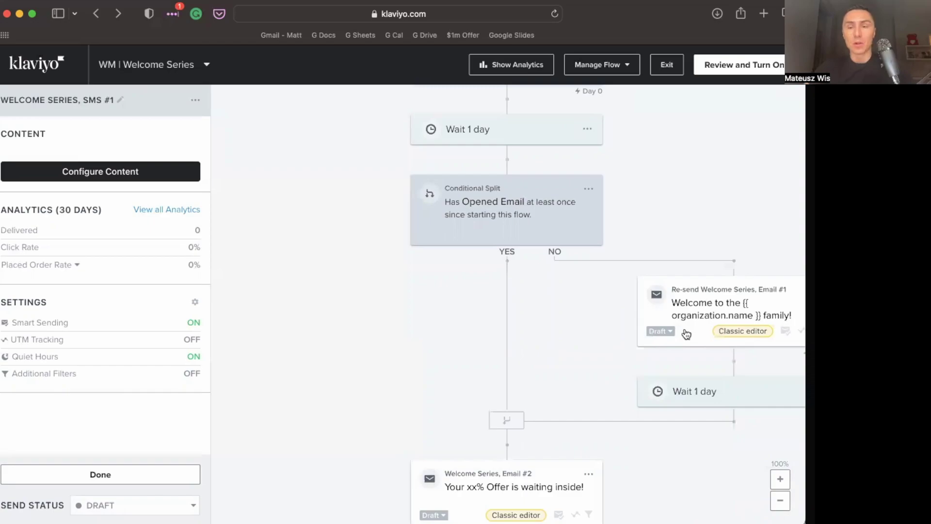
scroll(670, 316, "down", 1)
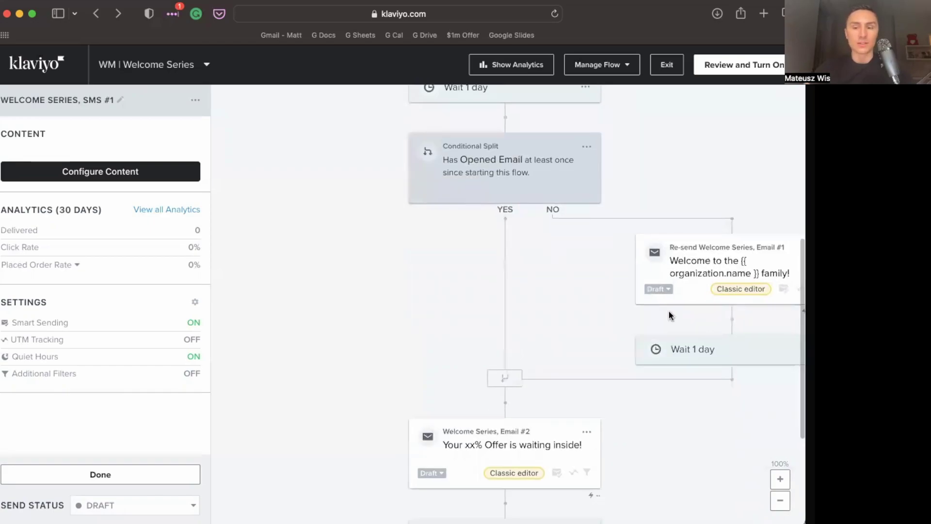
scroll(659, 299, "down", 2)
scroll(711, 271, "down", 1)
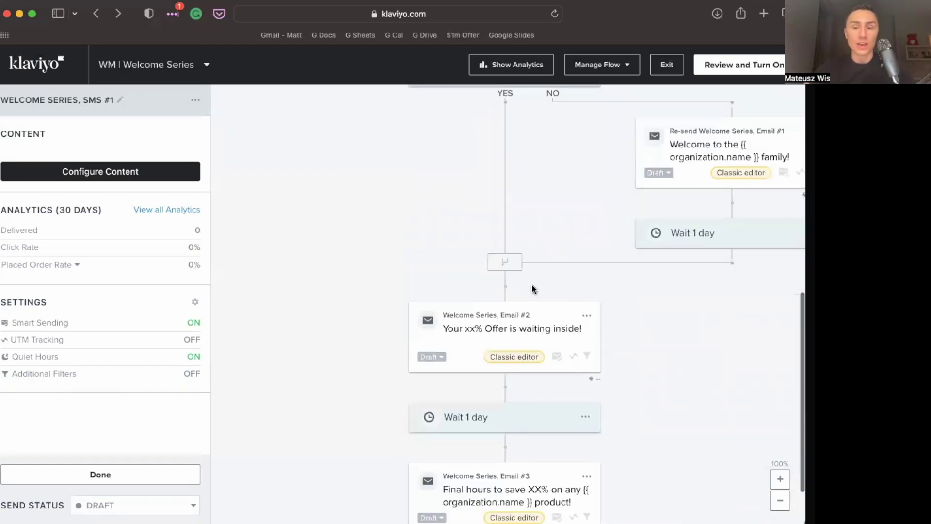
scroll(525, 352, "down", 1)
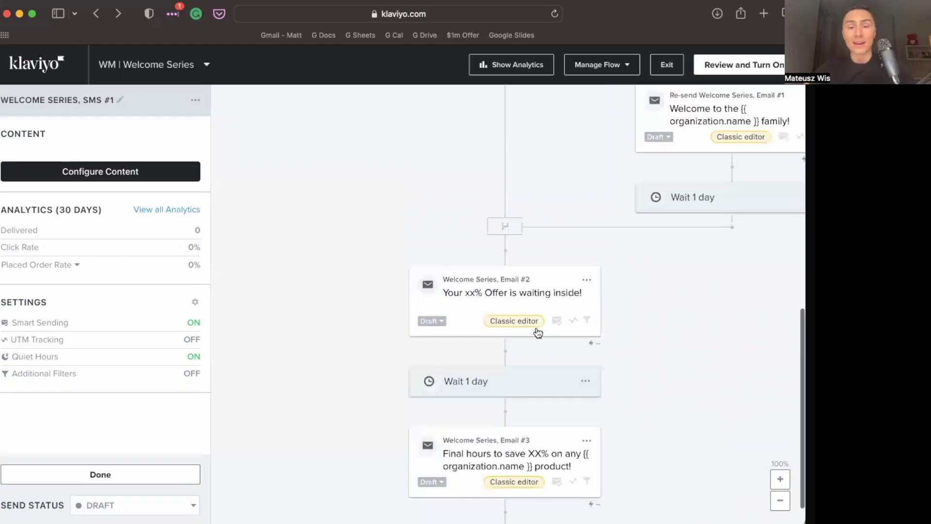
scroll(537, 331, "down", 1)
scroll(536, 329, "down", 1)
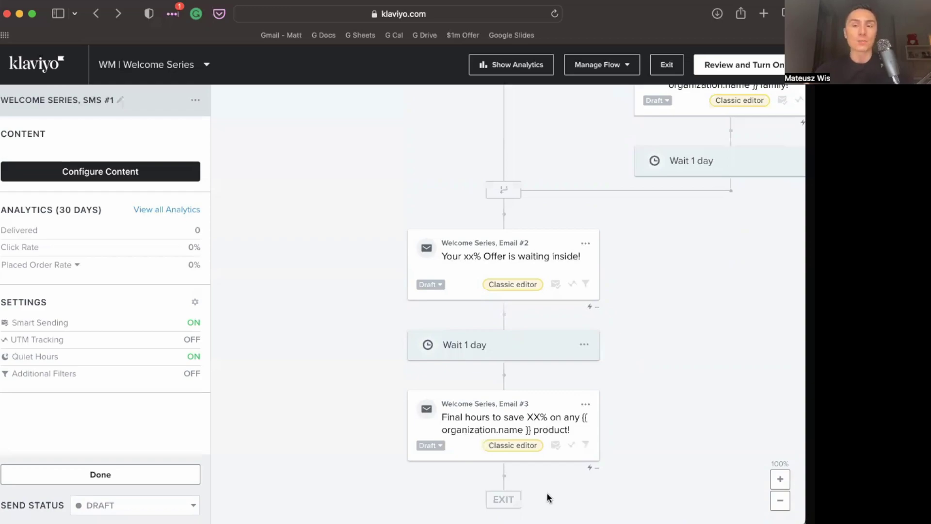
scroll(537, 447, "down", 1)
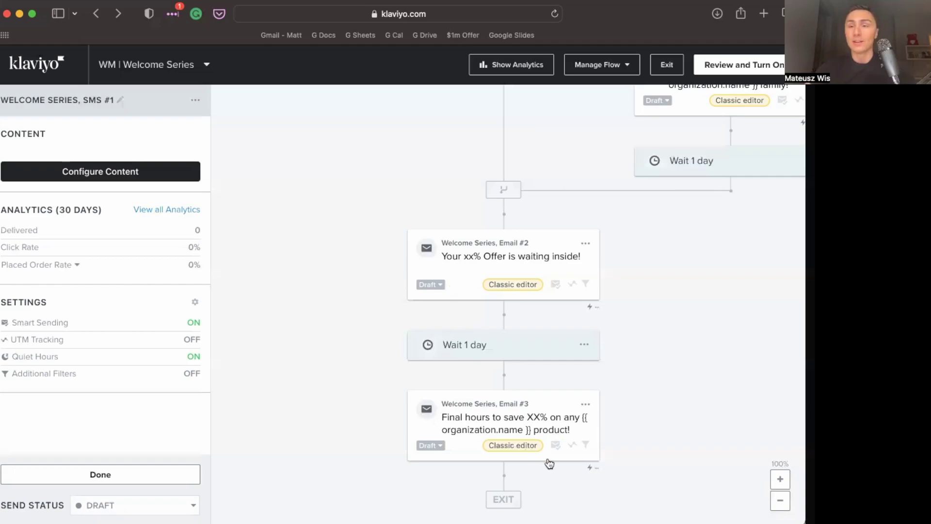
Recheck the whole Welcome Series sequence from the first email down to the exit.
scroll(544, 453, "up", 1)
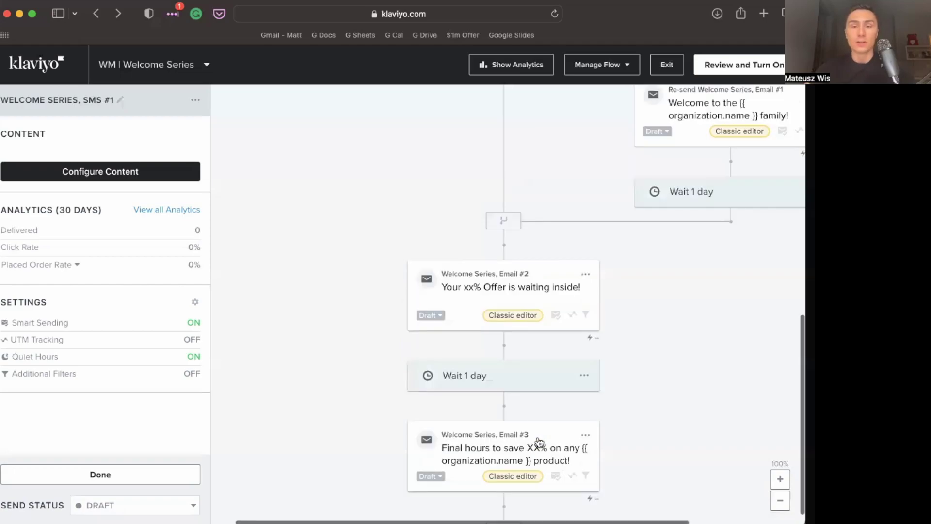
scroll(502, 227, "up", 10)
scroll(503, 233, "down", 1)
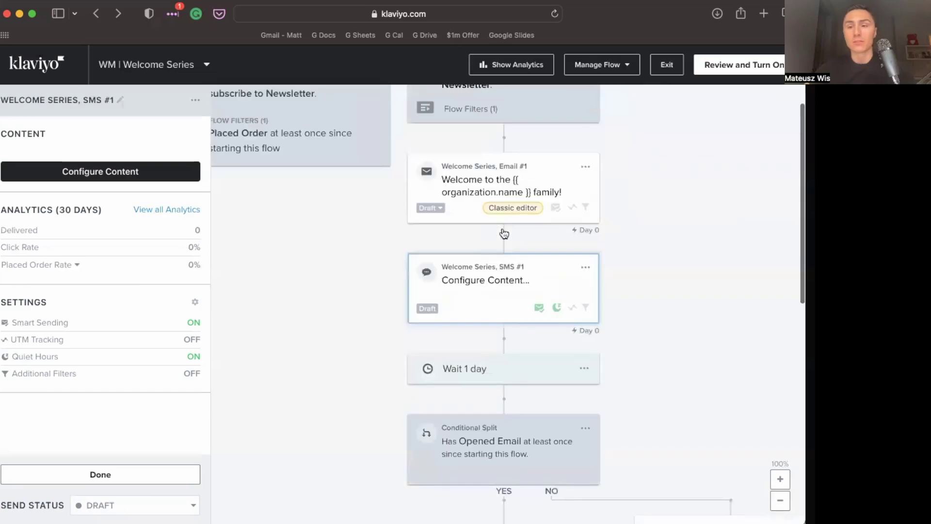
scroll(509, 358, "down", 8)
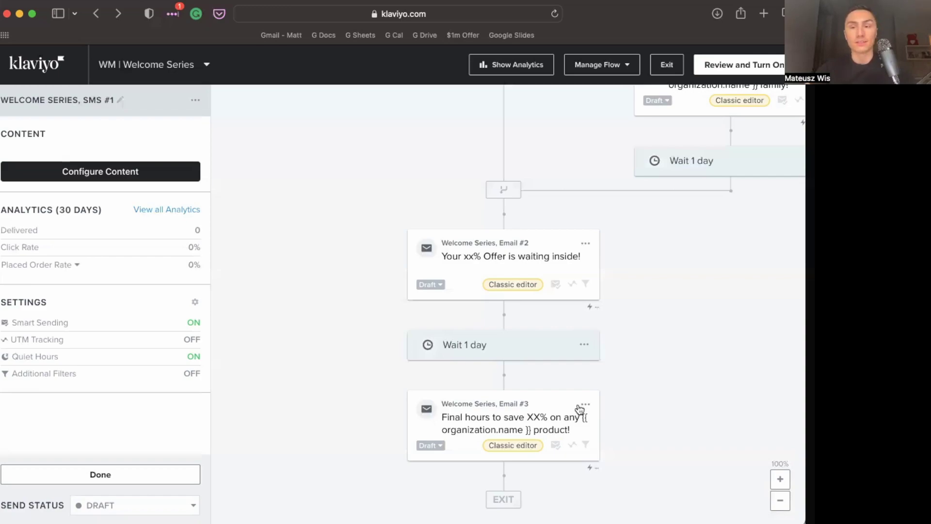
Switch to the Site Abandonment flow and inspect its trigger setup and the details of its first email.
left_click(125, 60)
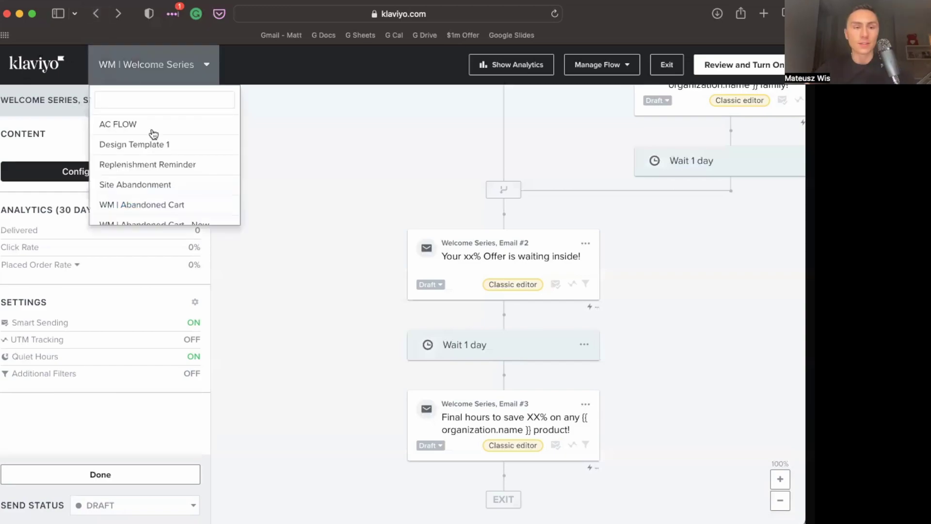
left_click(167, 193)
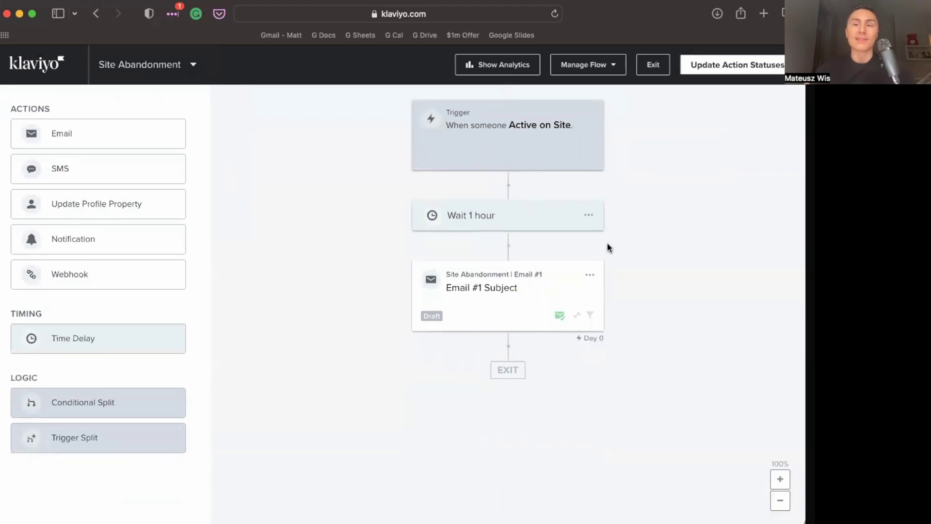
left_click(547, 154)
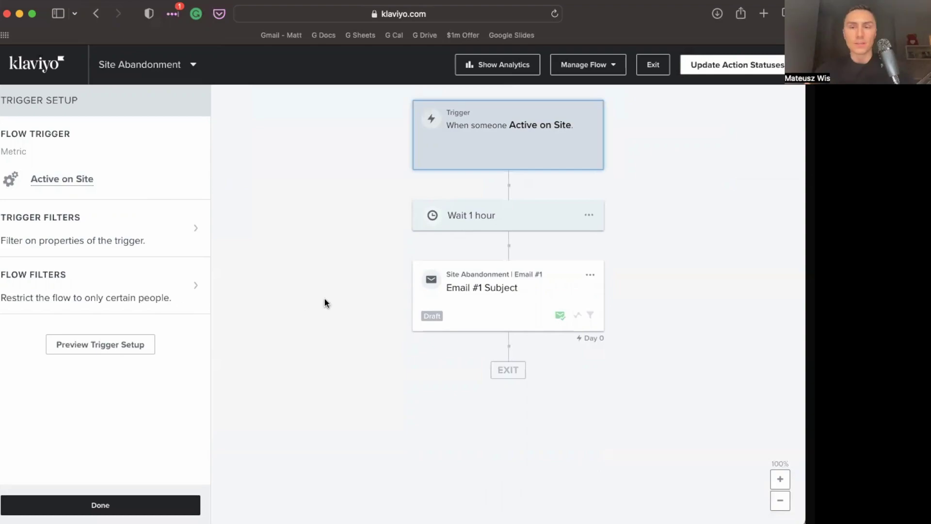
left_click(456, 191)
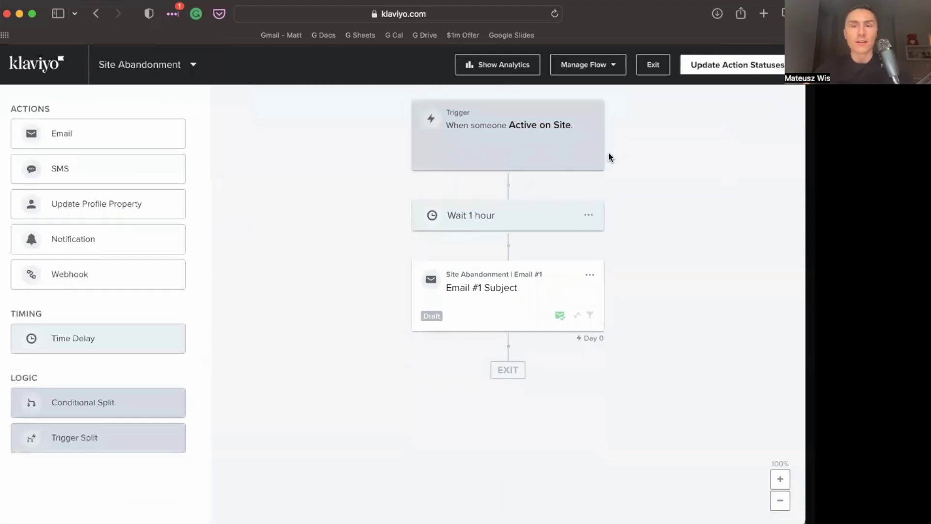
left_click(597, 143)
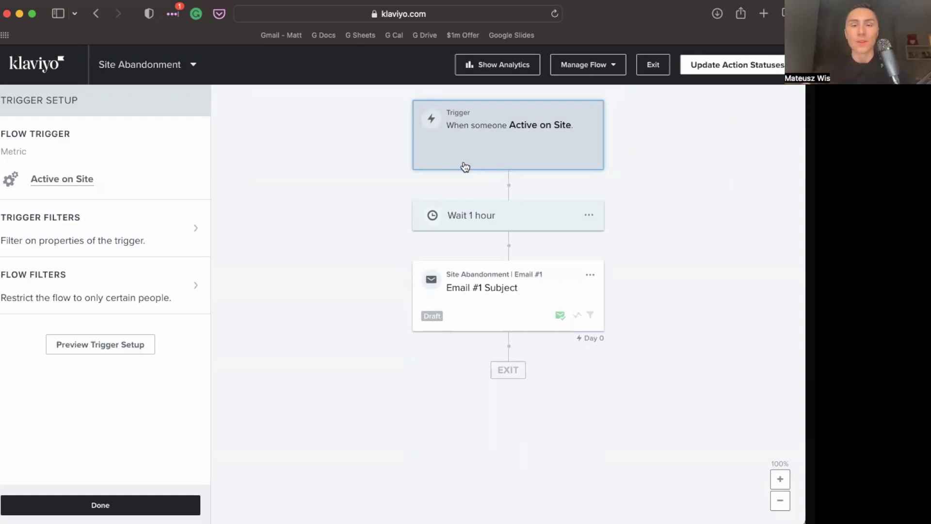
left_click(516, 316)
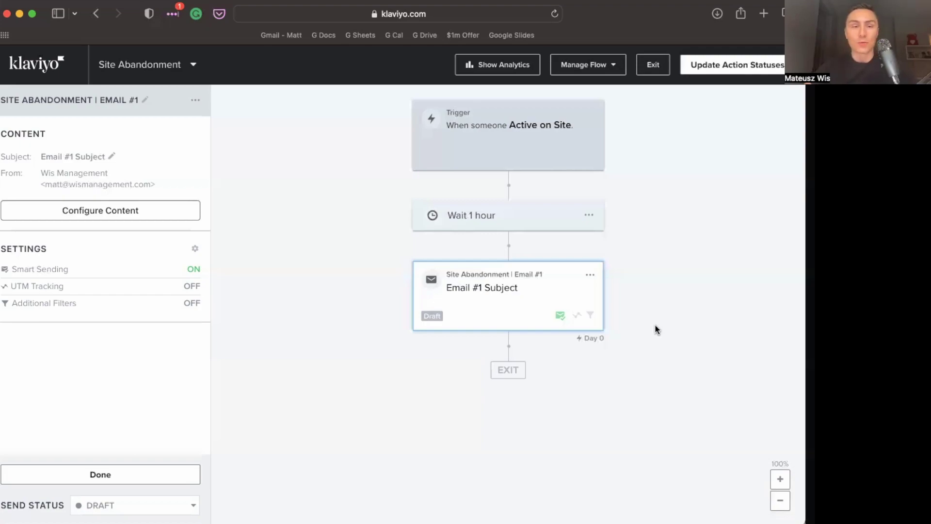
Search the flow list for "brow" and open the WM | Browse Abandonment flow.
left_click(190, 62)
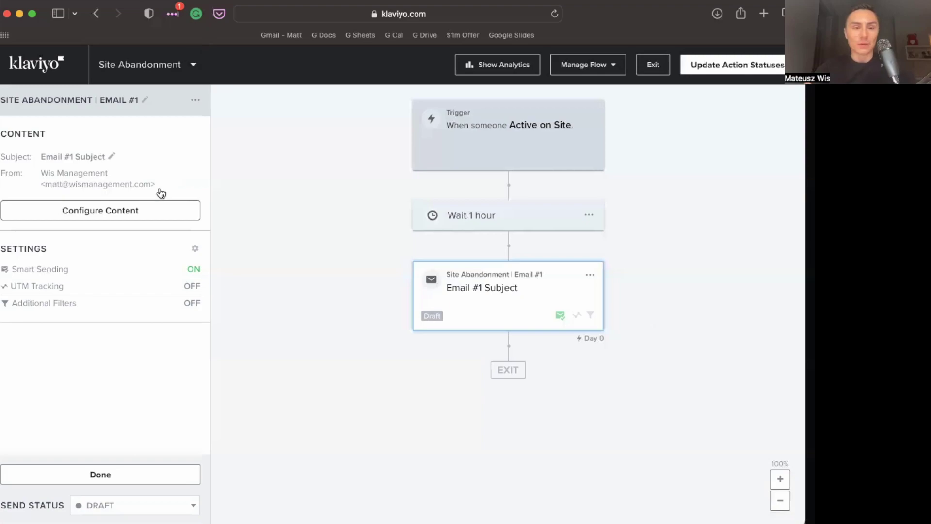
scroll(168, 162, "down", 3)
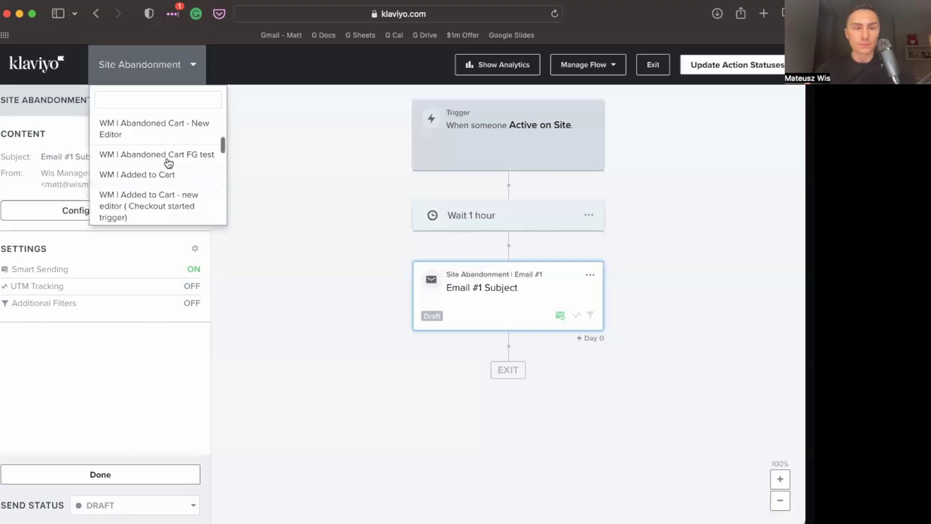
scroll(169, 162, "up", 1)
scroll(168, 162, "up", 1)
left_click(160, 100)
type("brow")
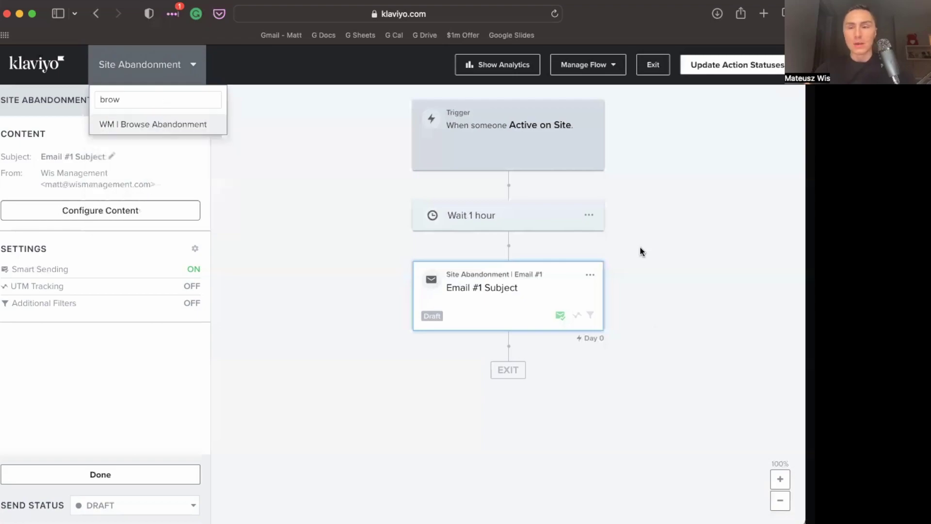
key("Return")
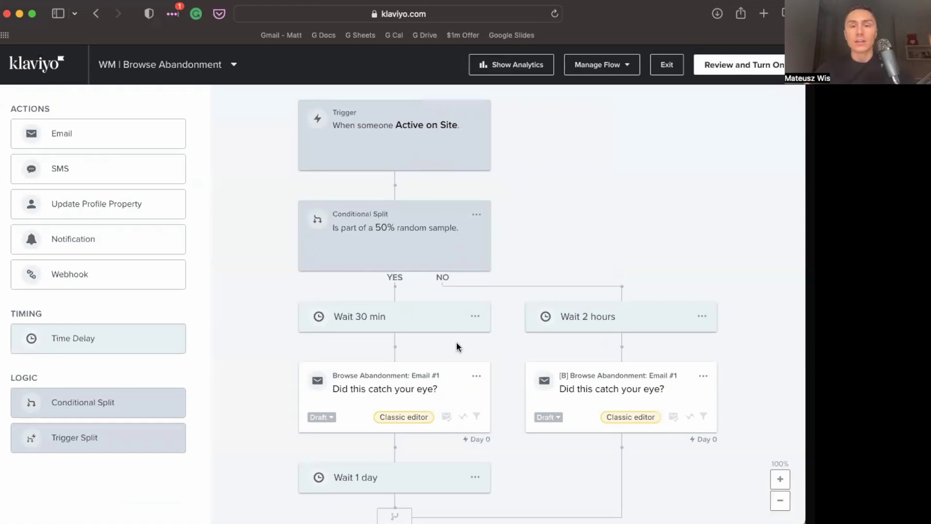
Open the Browse Abandonment flow's trigger setup and examine the conditional split beneath the trigger.
scroll(456, 343, "down", 1)
left_click(441, 131)
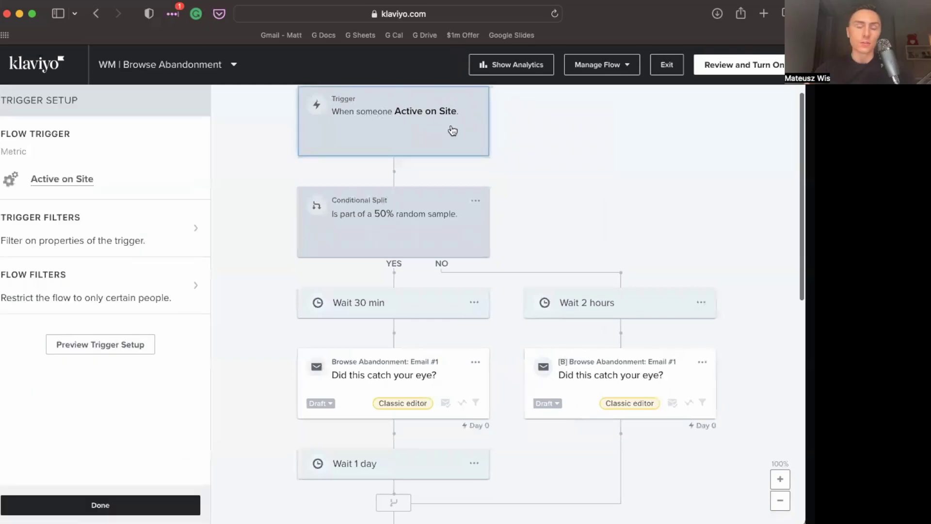
scroll(453, 131, "down", 1)
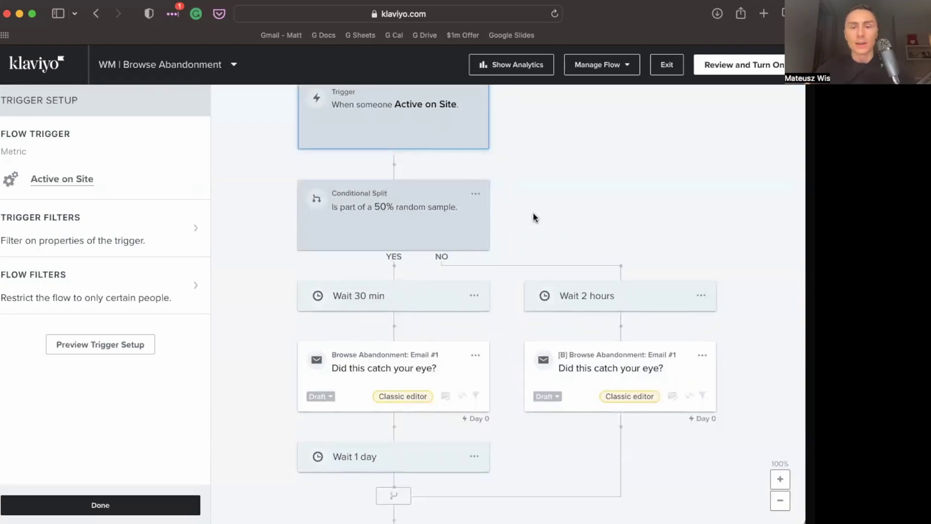
Examine the YES and NO branches of the Browse Abandonment flow down to Email #2, including their delays and first emails.
scroll(522, 249, "down", 2)
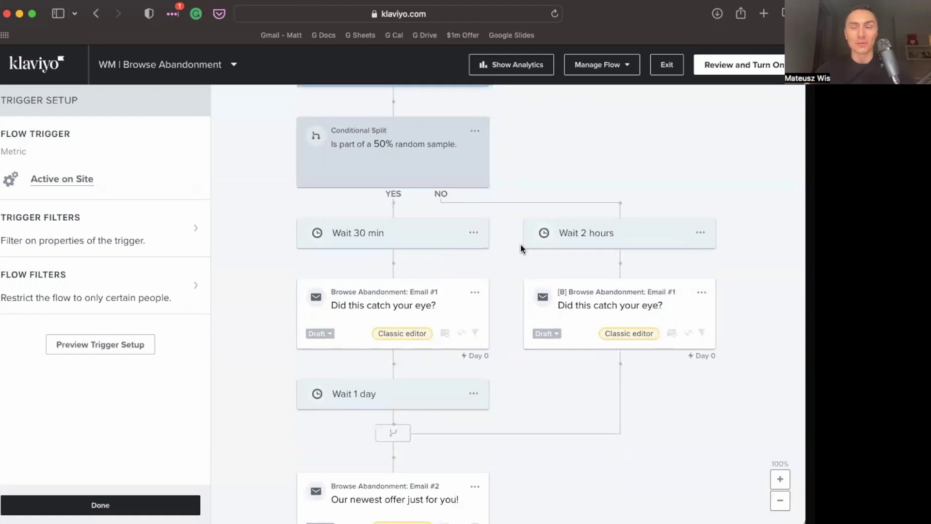
scroll(536, 209, "down", 1)
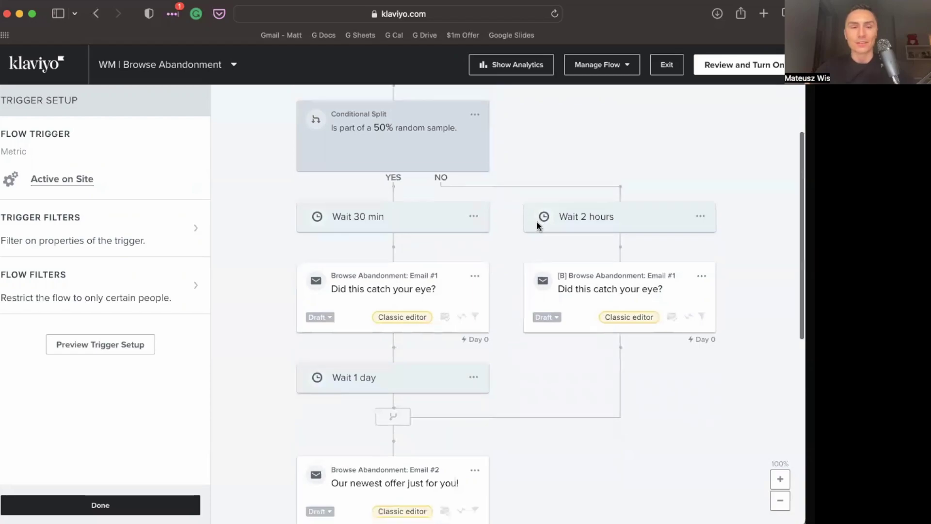
scroll(526, 291, "up", 3)
scroll(487, 345, "down", 4)
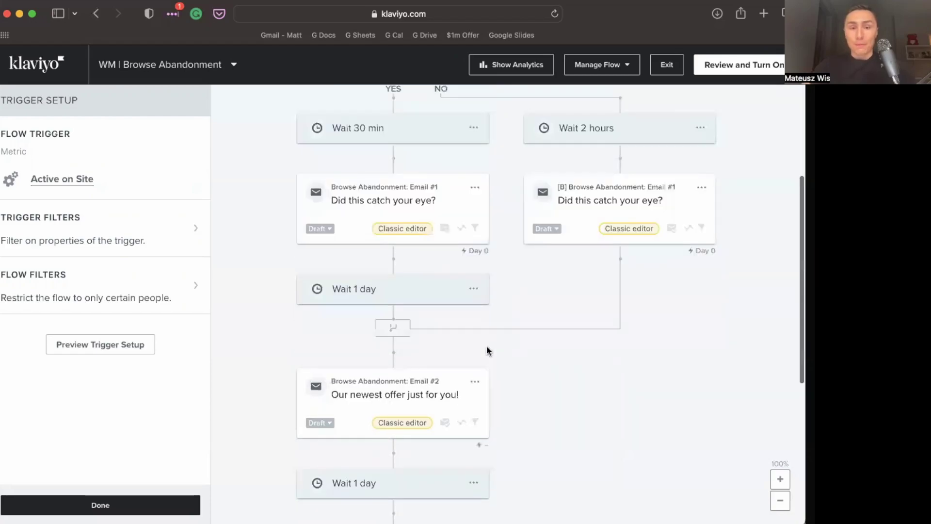
scroll(487, 346, "up", 3)
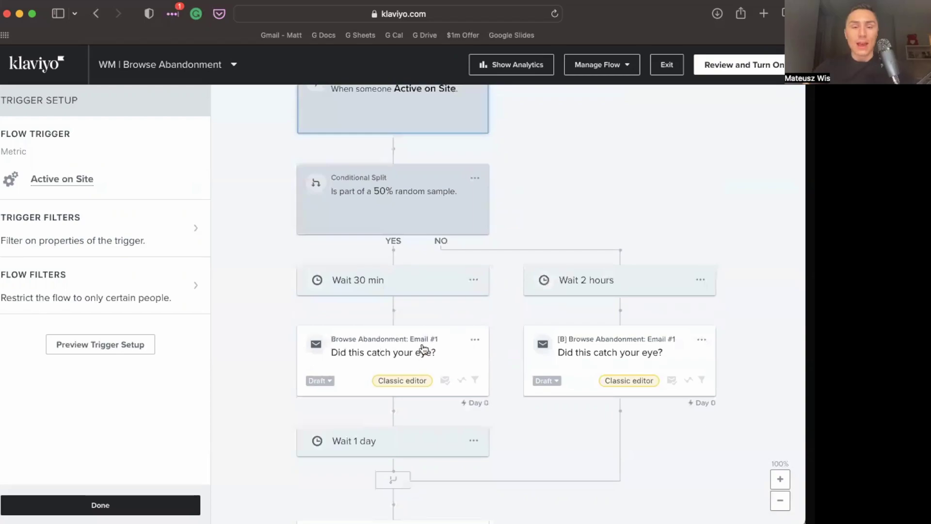
Preview the content of the YES branch's Browse Abandonment: Email #1 down to its review section, and return to the flow.
left_click(388, 382)
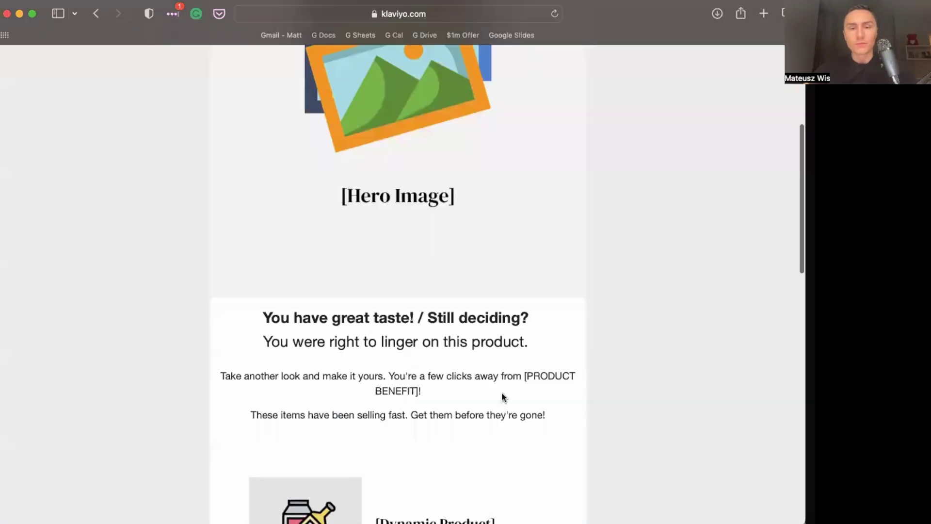
scroll(381, 398, "down", 5)
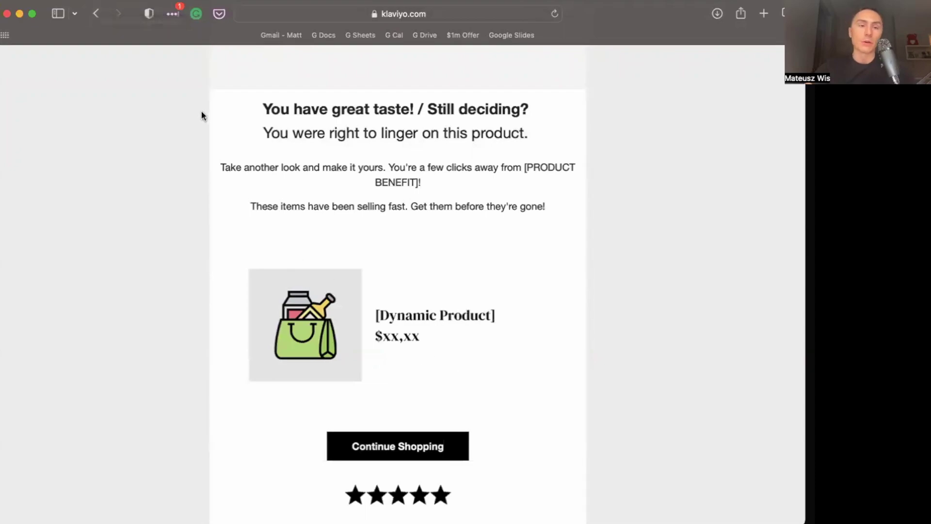
scroll(167, 165, "down", 3)
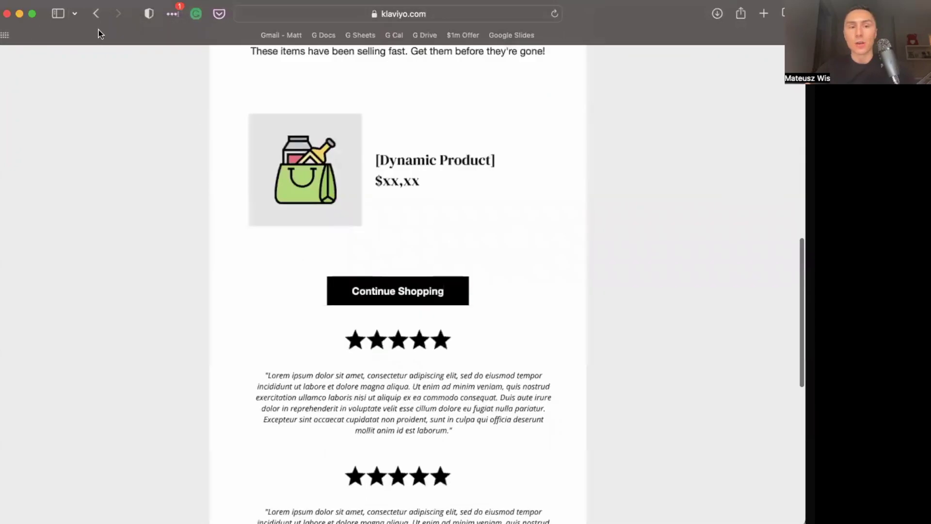
left_click(97, 17)
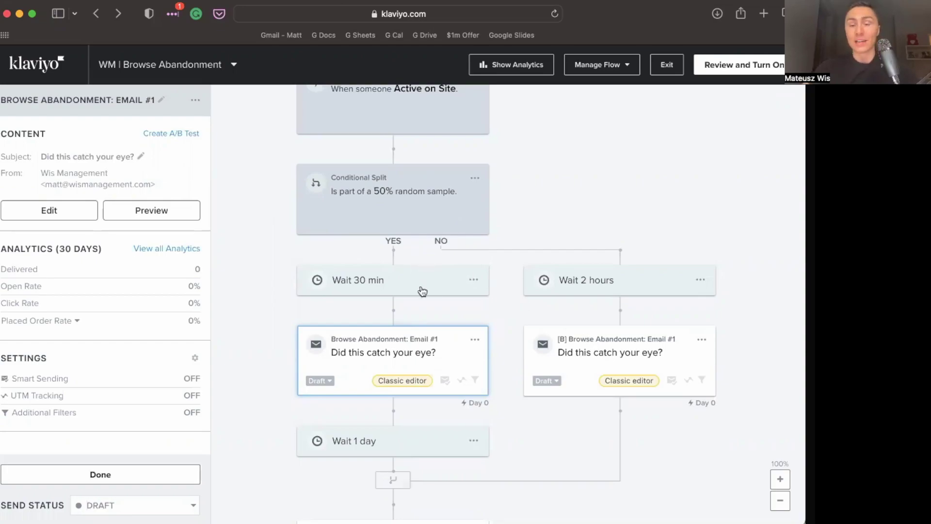
Inspect the NO branch's 2-hour delay and the details of Browse Abandonment emails #2, #3 and #4.
left_click(596, 280)
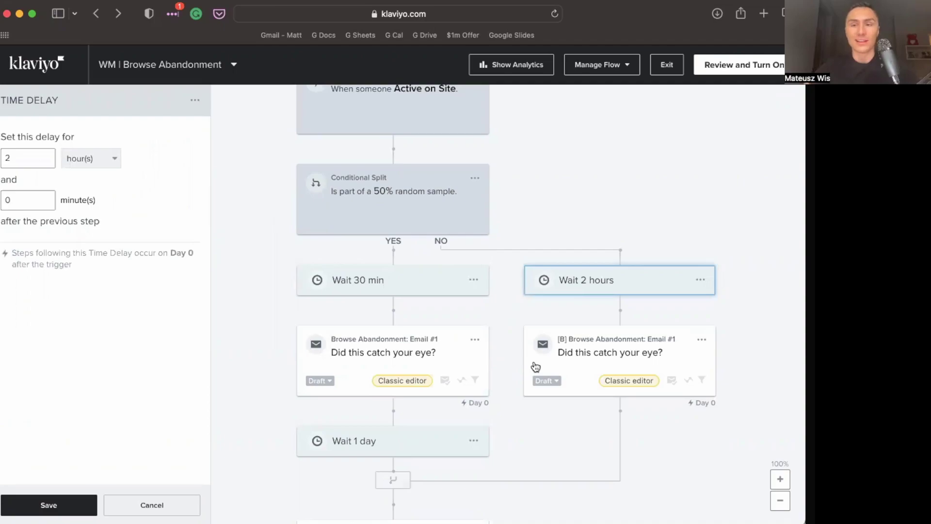
scroll(536, 367, "down", 5)
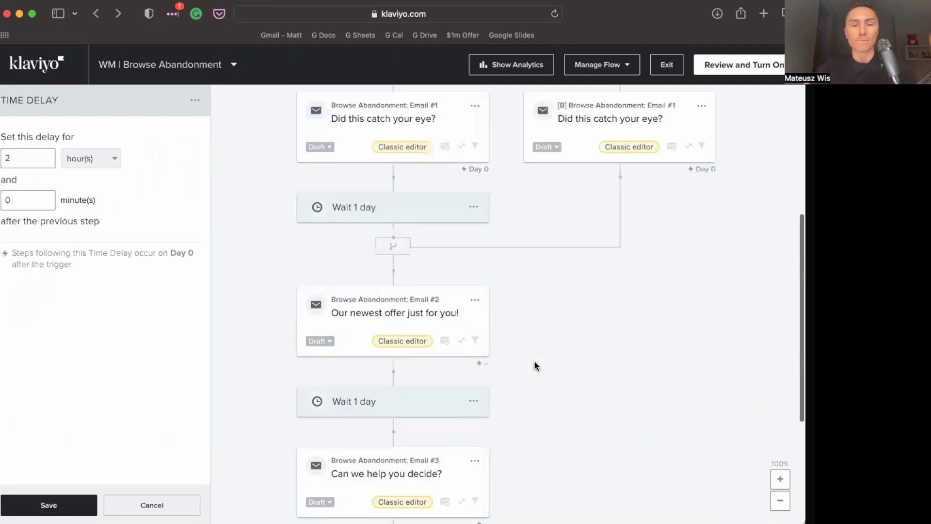
scroll(535, 366, "down", 2)
scroll(460, 208, "down", 1)
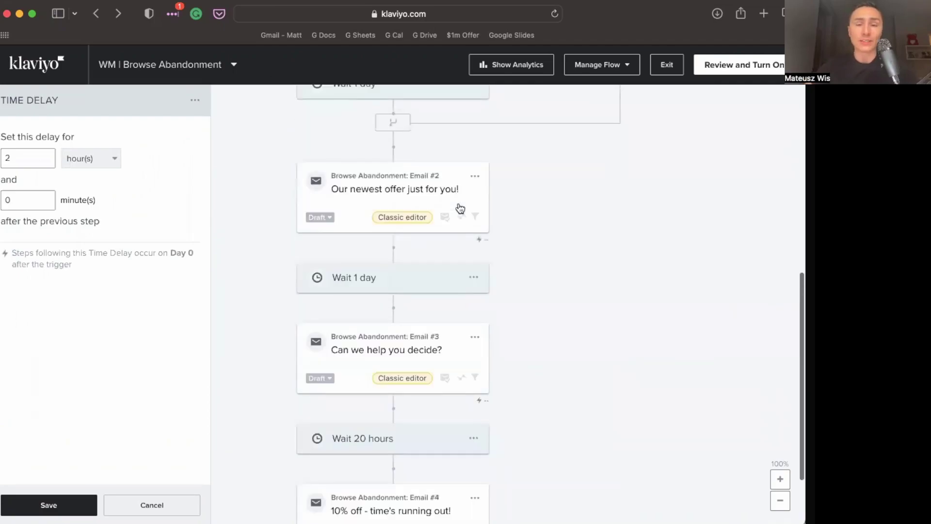
left_click(434, 210)
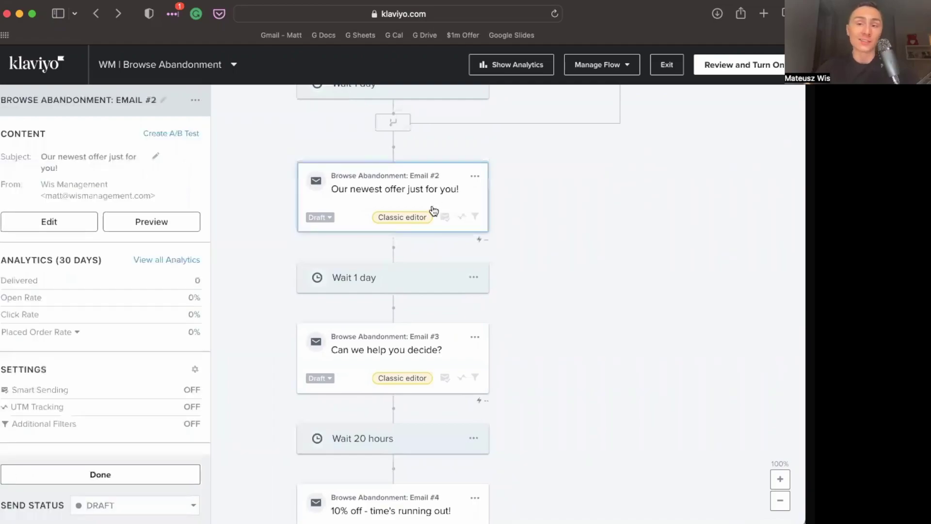
scroll(433, 210, "down", 2)
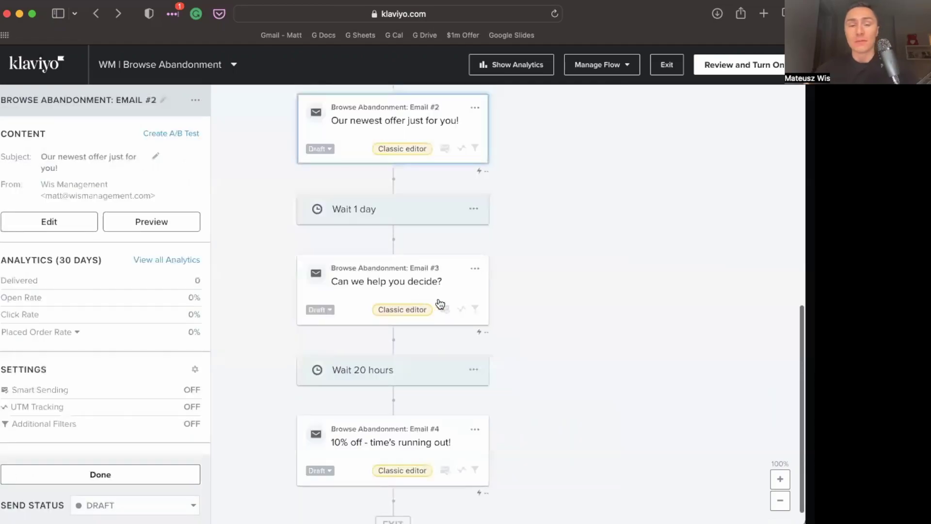
left_click(478, 314)
scroll(416, 426, "down", 1)
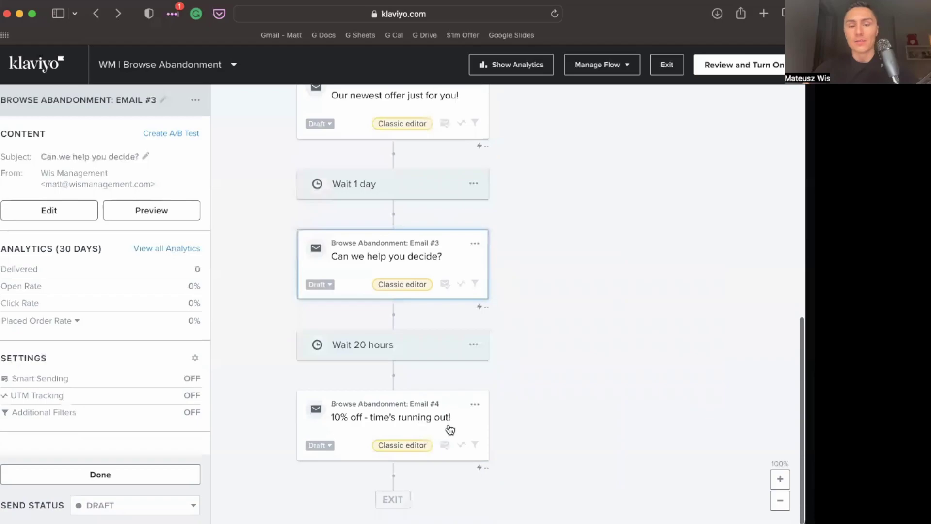
left_click(471, 437)
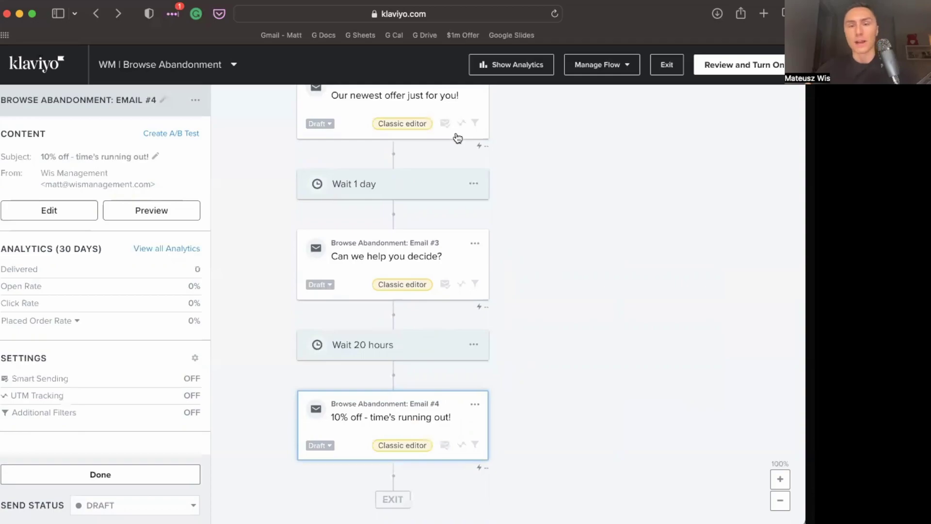
Switch to the WM | Abandoned Cart flow.
scroll(457, 138, "up", 10)
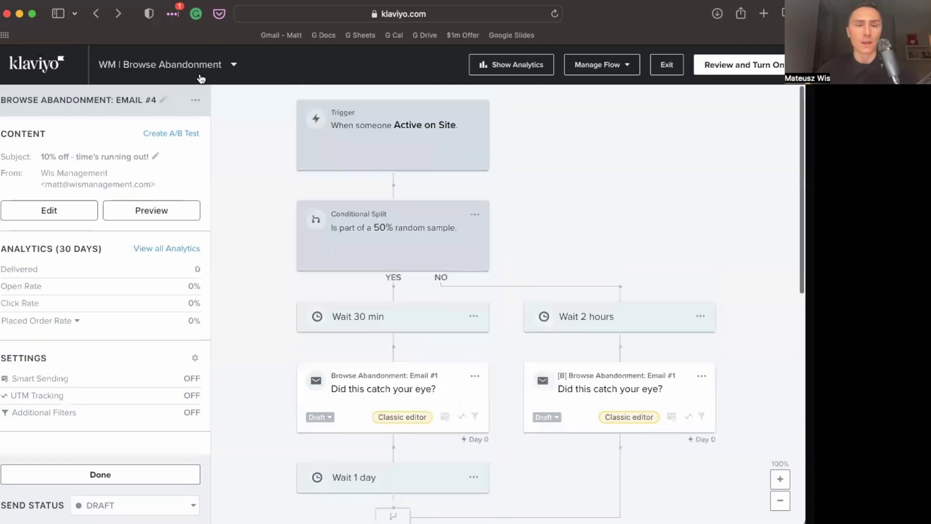
left_click(167, 65)
scroll(191, 155, "down", 3)
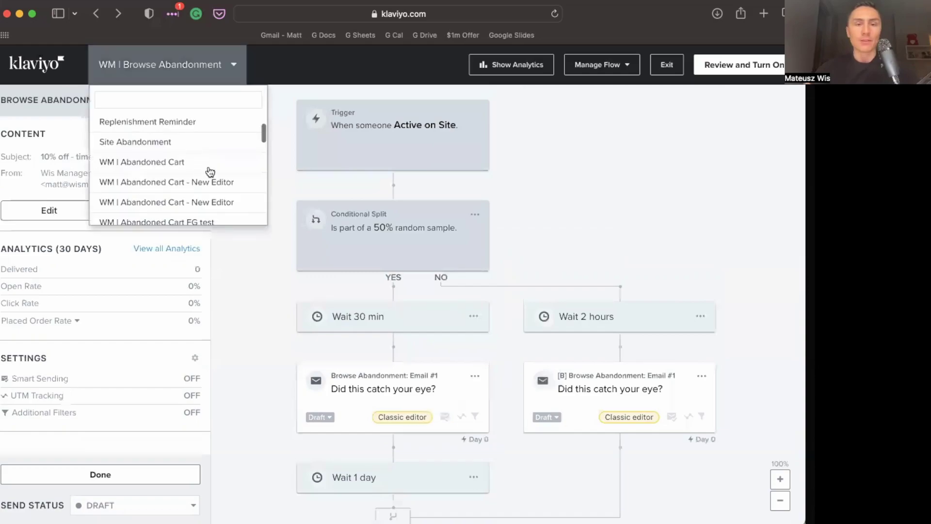
scroll(210, 172, "down", 1)
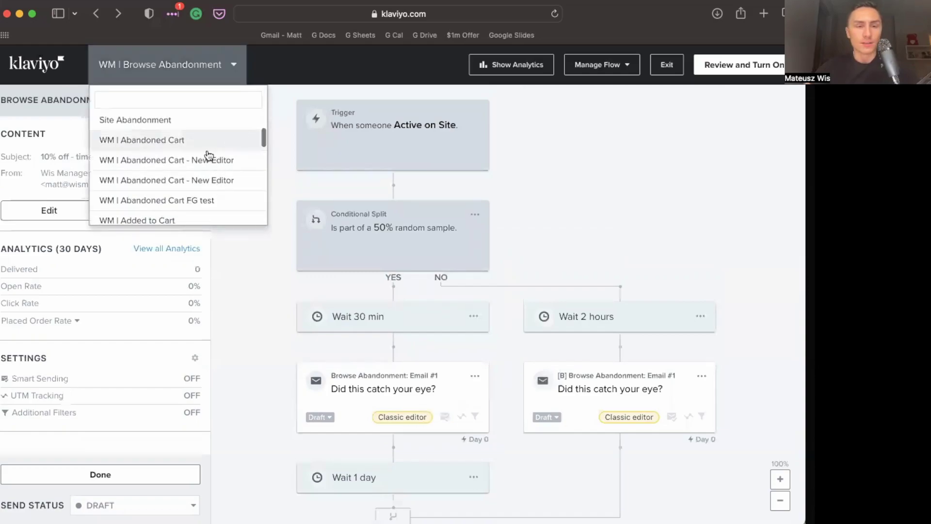
scroll(209, 156, "up", 1)
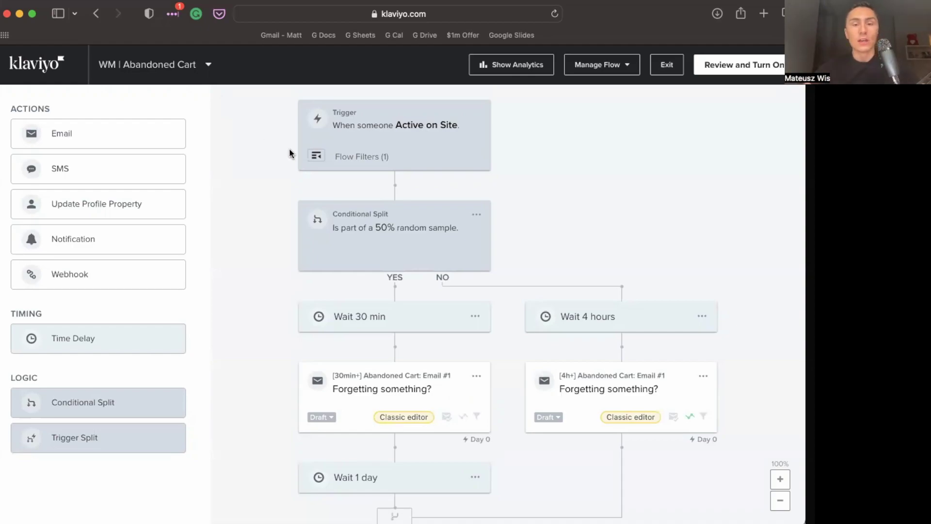
Examine the Abandoned Cart flow's split branches, delays and four emails from the trigger down to the exit.
scroll(511, 309, "down", 1)
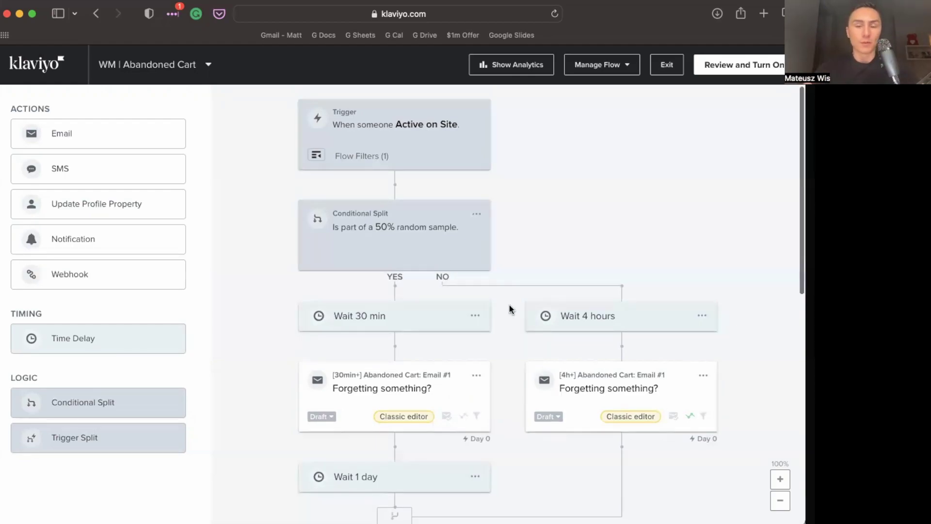
scroll(510, 309, "down", 3)
scroll(508, 299, "down", 3)
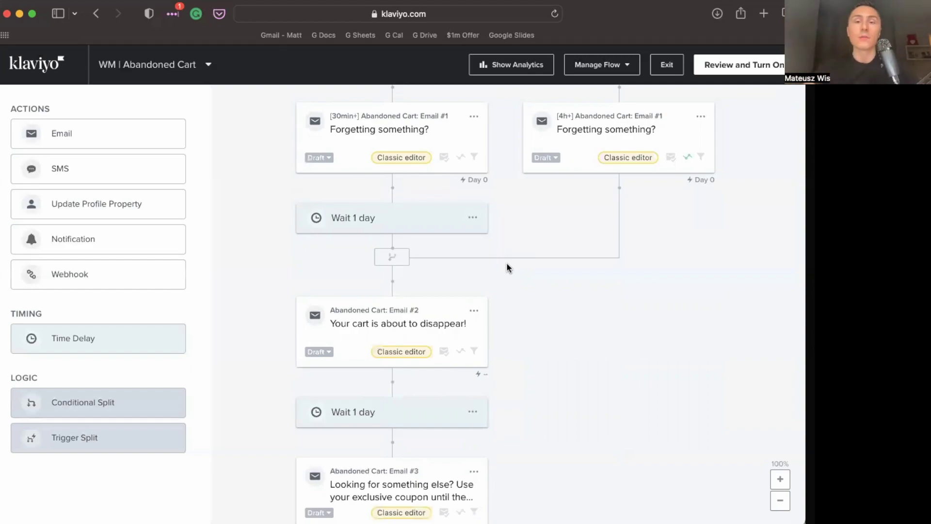
scroll(506, 264, "up", 1)
scroll(507, 267, "up", 2)
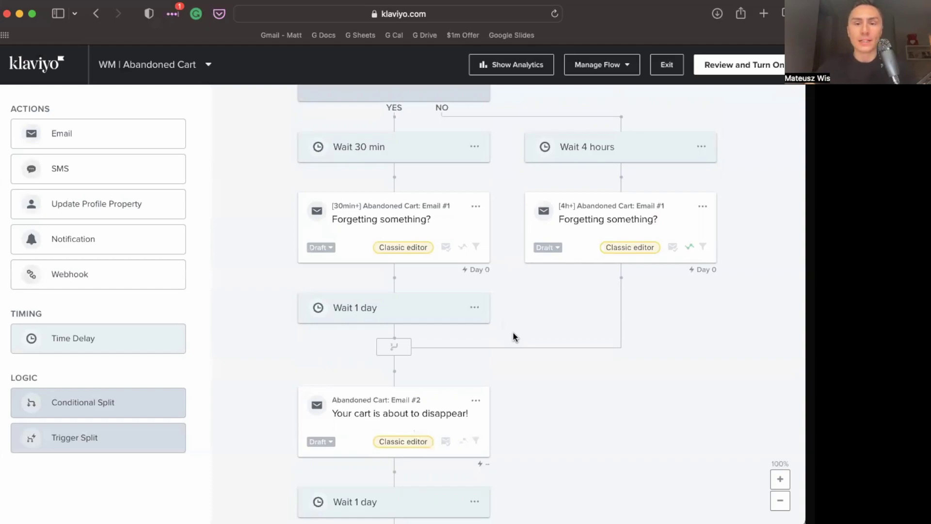
scroll(515, 336, "down", 2)
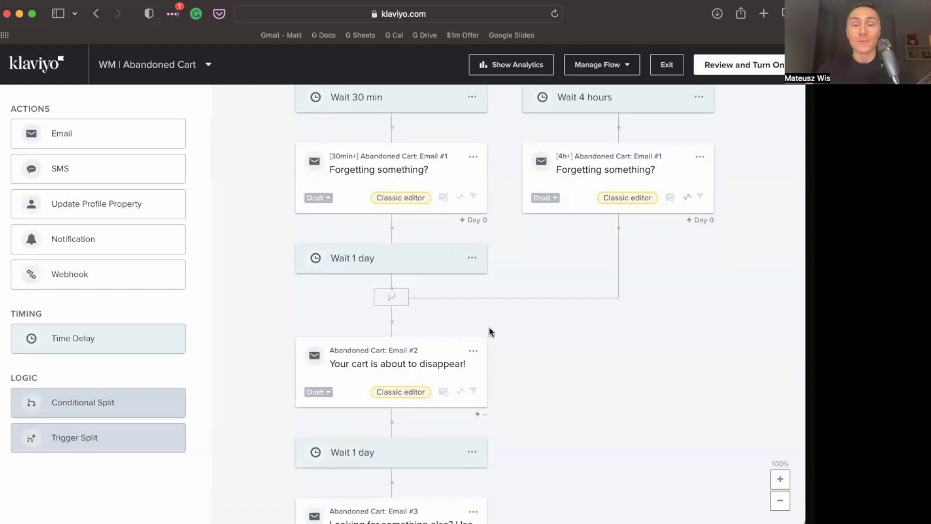
scroll(489, 329, "down", 4)
scroll(489, 332, "down", 3)
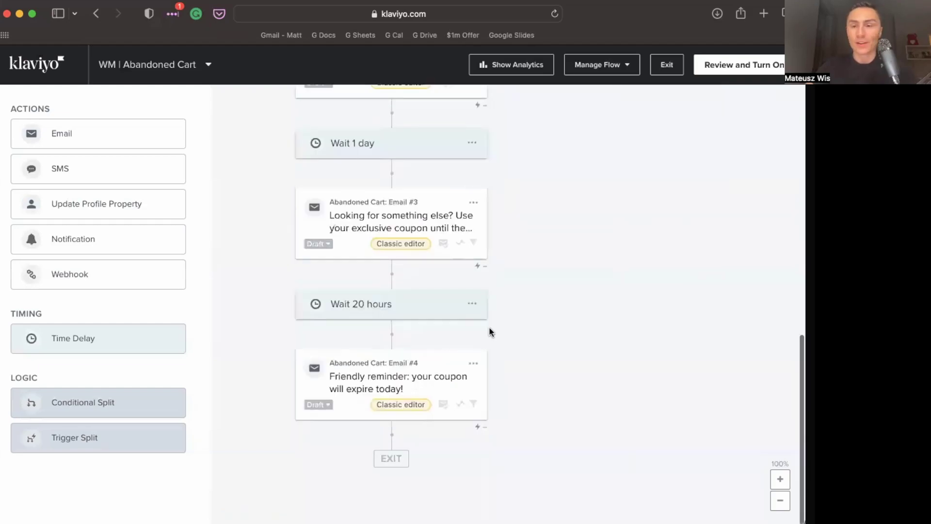
scroll(489, 331, "up", 1)
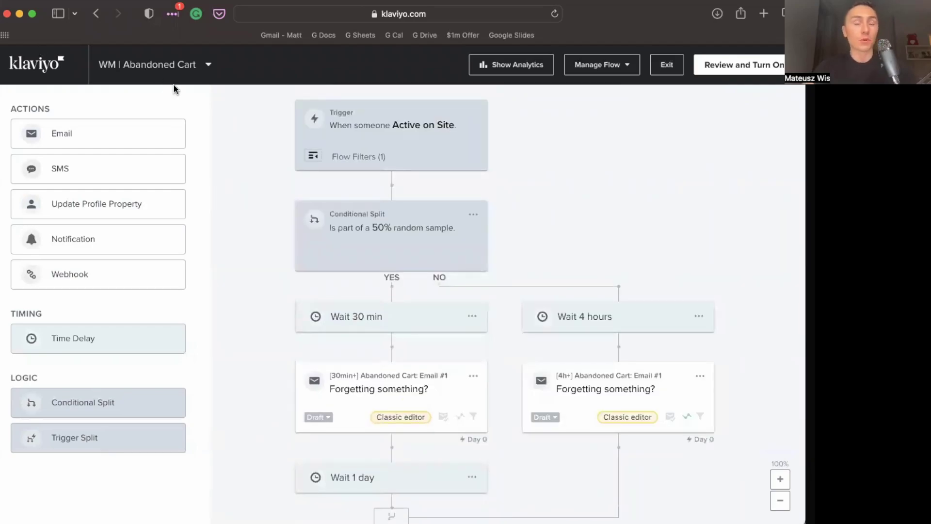
Browse the flow list and switch to the WM | Thank you flow.
left_click(173, 64)
scroll(198, 190, "down", 3)
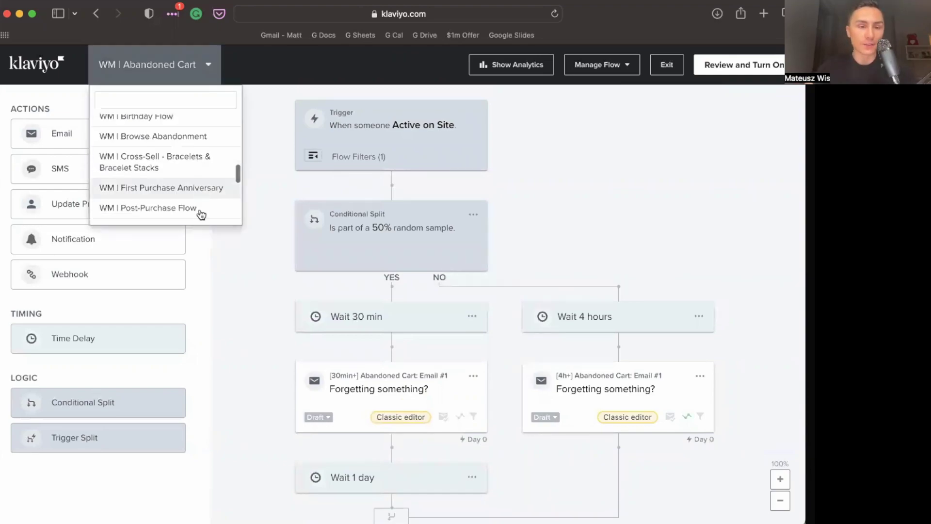
scroll(191, 191, "down", 1)
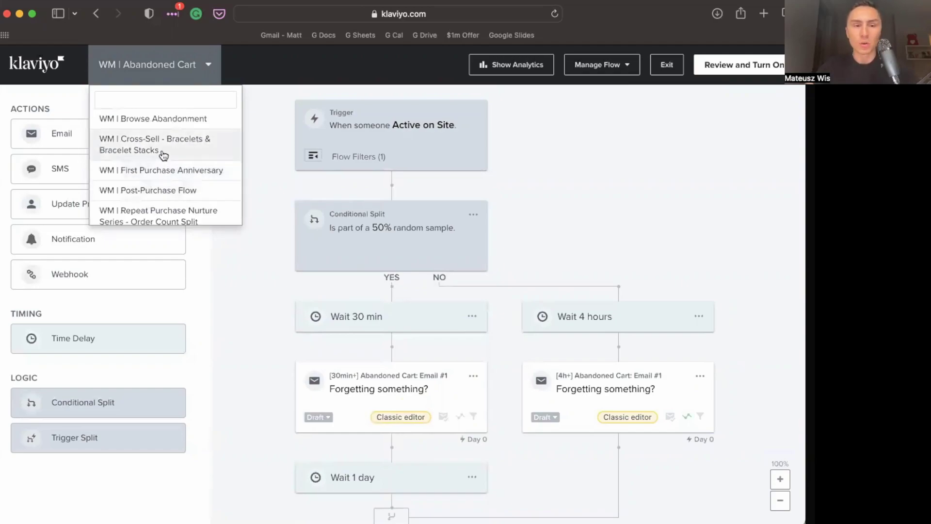
scroll(200, 178, "down", 2)
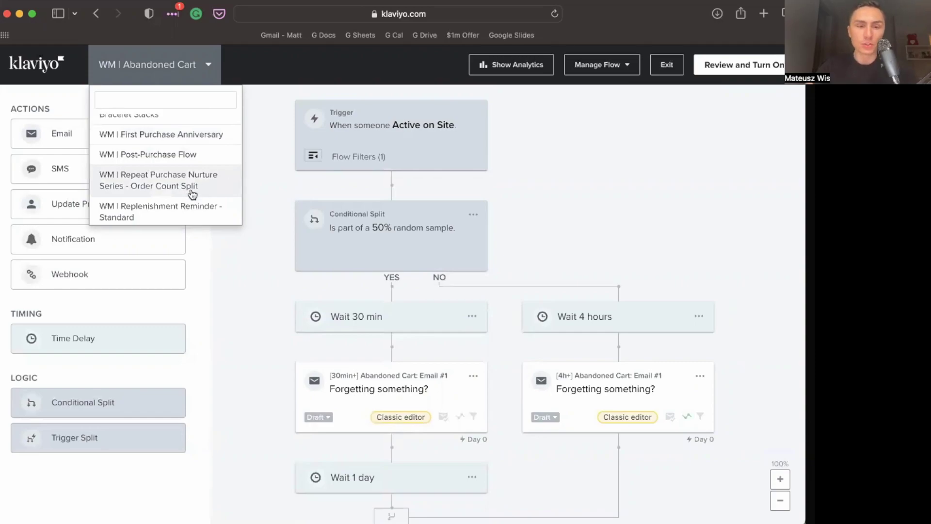
scroll(189, 175, "down", 2)
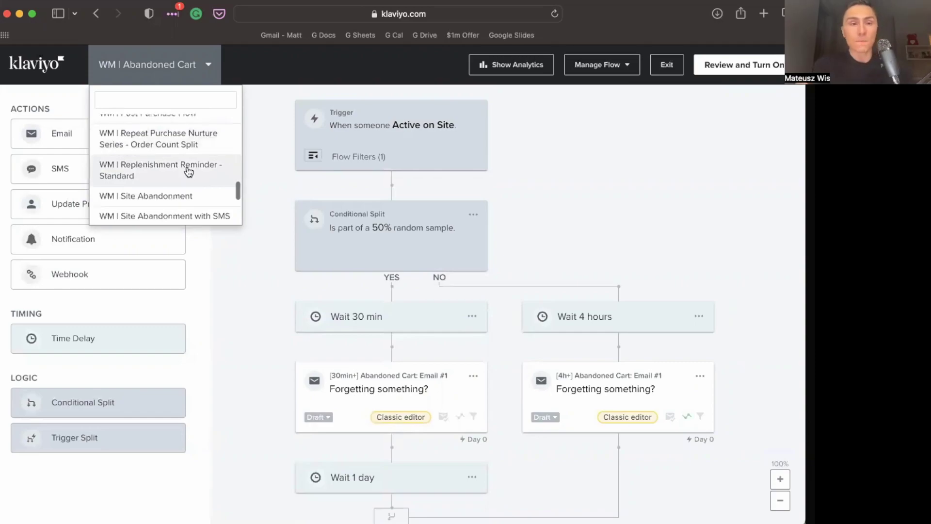
scroll(189, 178, "down", 5)
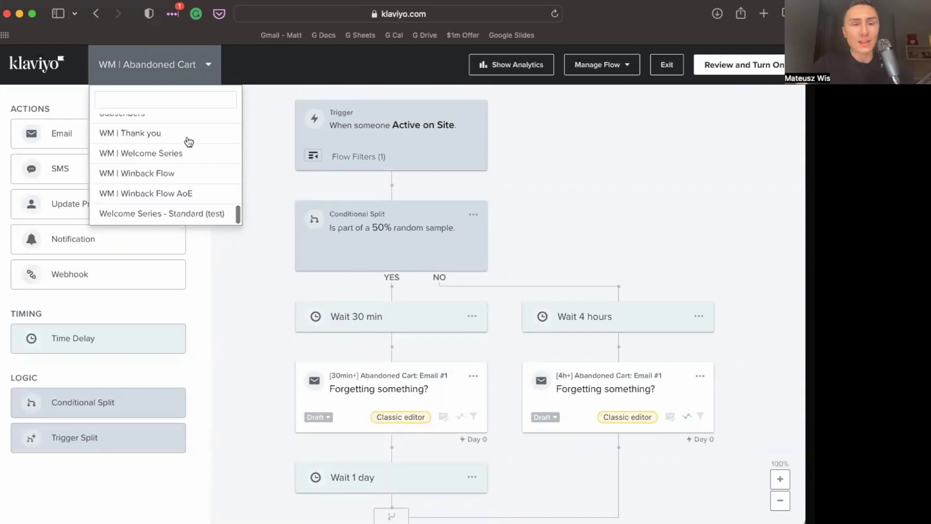
scroll(189, 142, "up", 1)
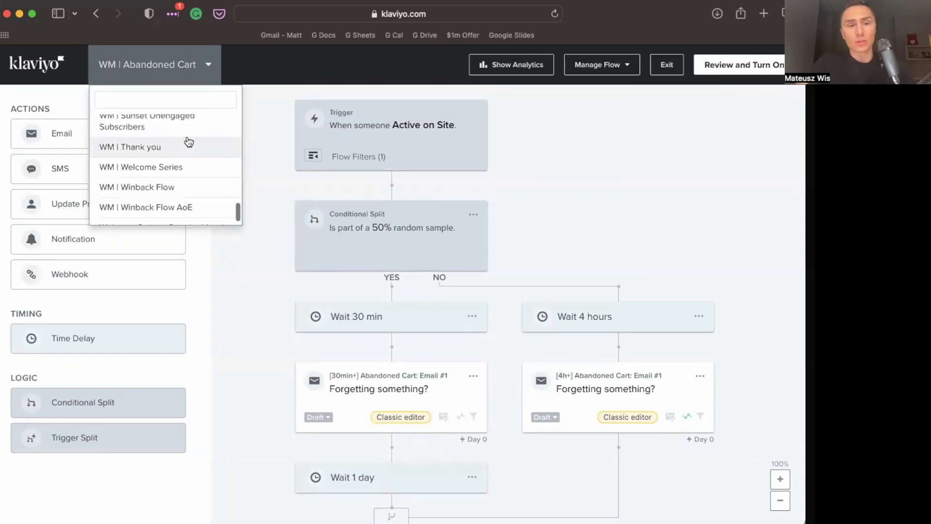
scroll(189, 142, "up", 3)
scroll(189, 141, "up", 5)
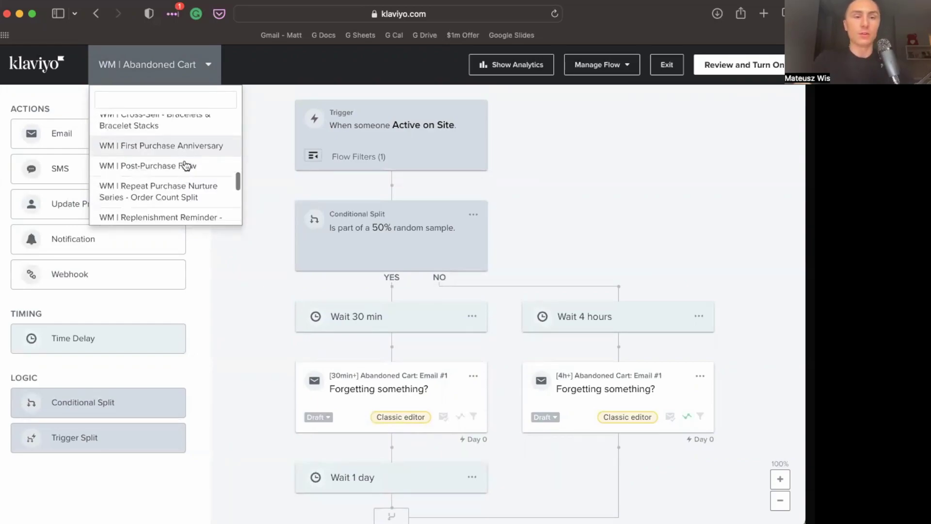
scroll(186, 165, "down", 5)
left_click(175, 206)
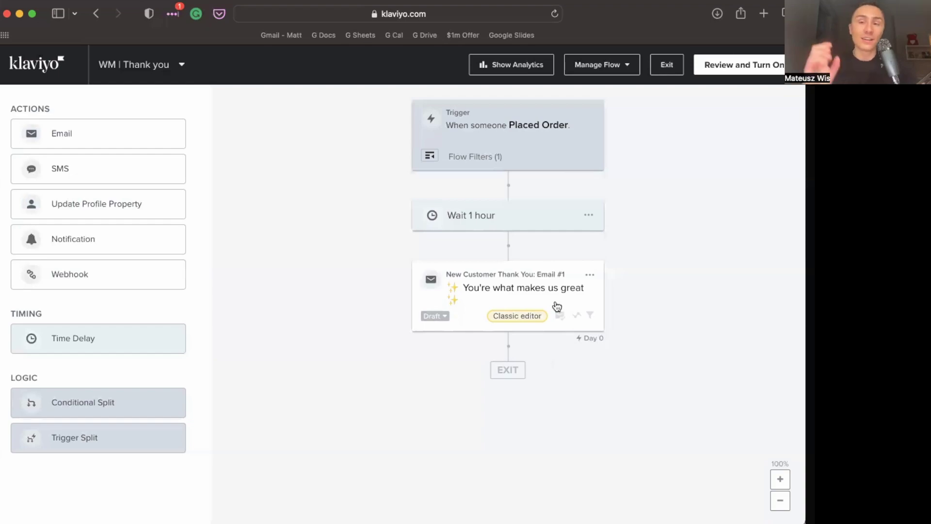
Switch to the WM | Post-Purchase Flow.
left_click(175, 74)
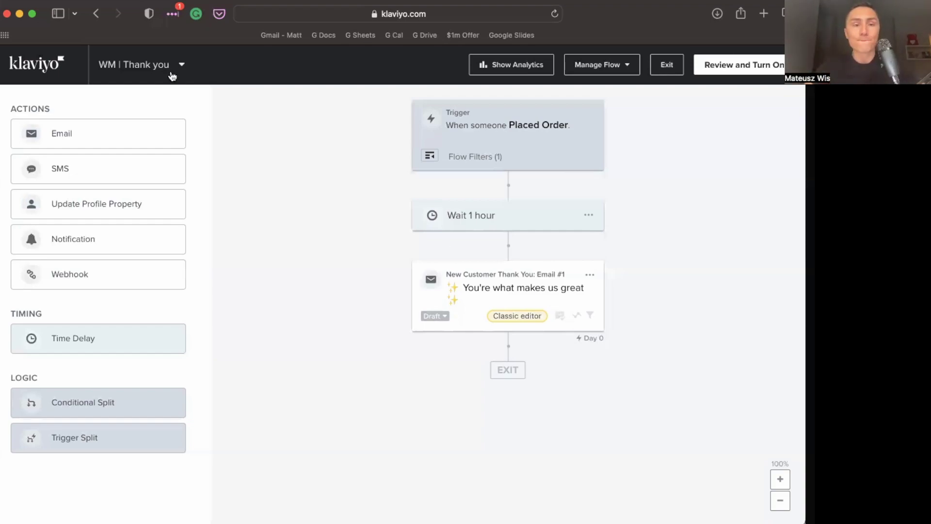
scroll(179, 144, "down", 5)
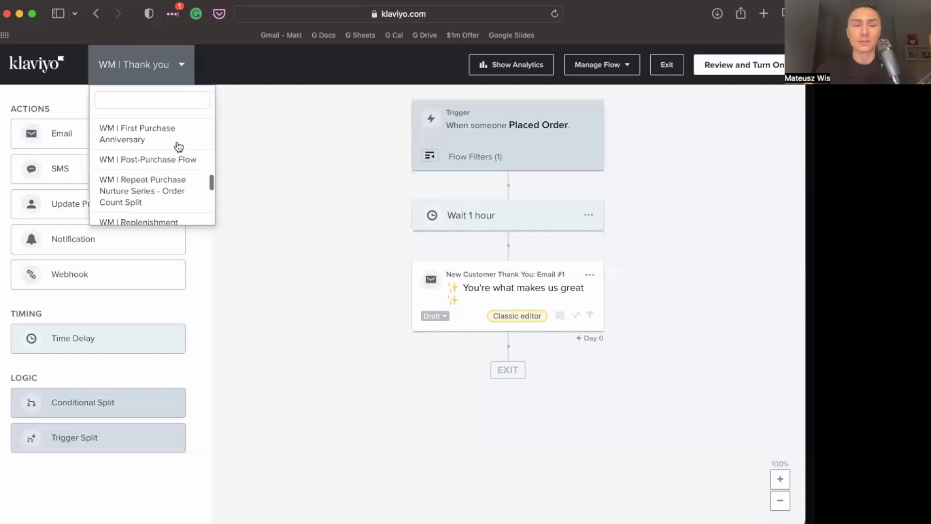
scroll(182, 168, "down", 1)
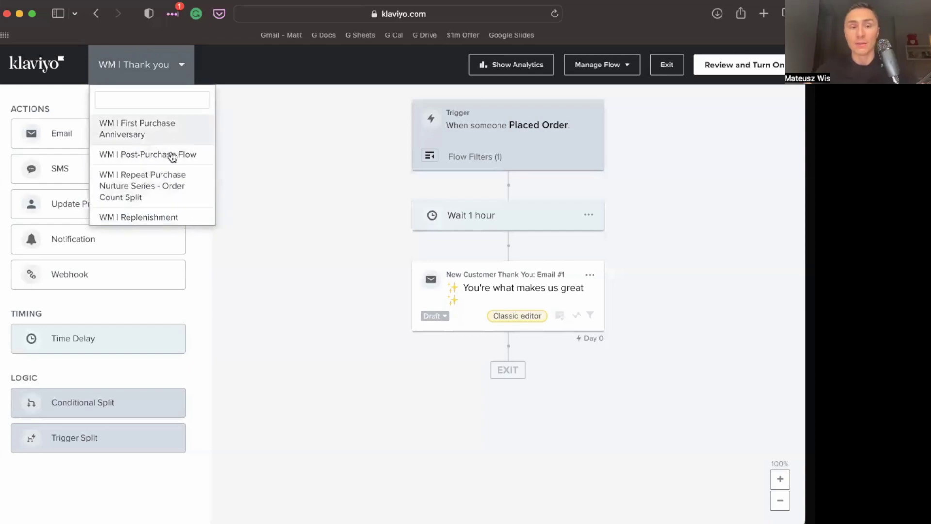
left_click(172, 155)
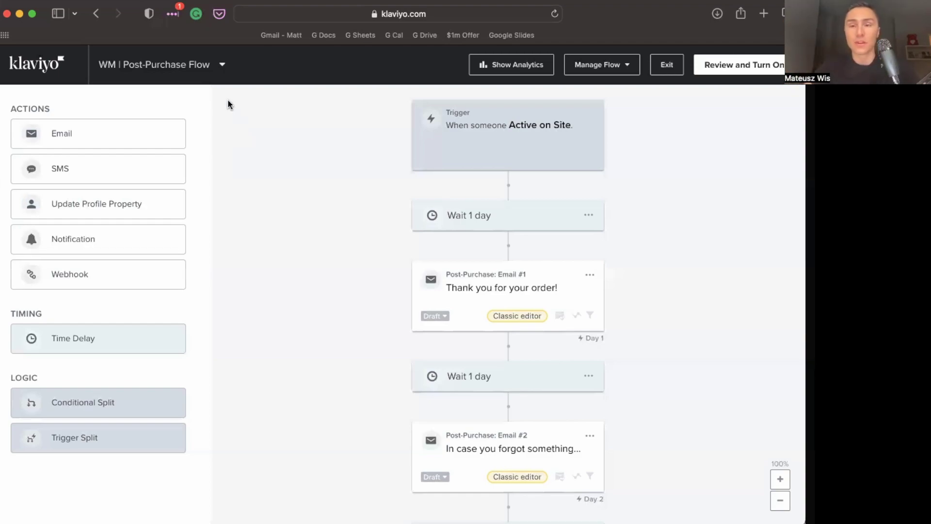
Look through the list of flows down to its last entry, then close it while staying on the Post-Purchase Flow.
left_click(211, 76)
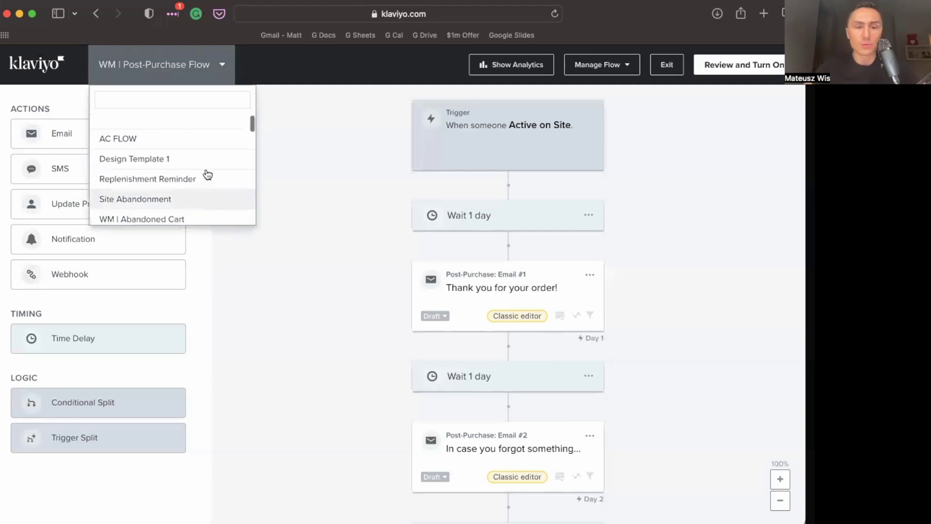
left_click(305, 173)
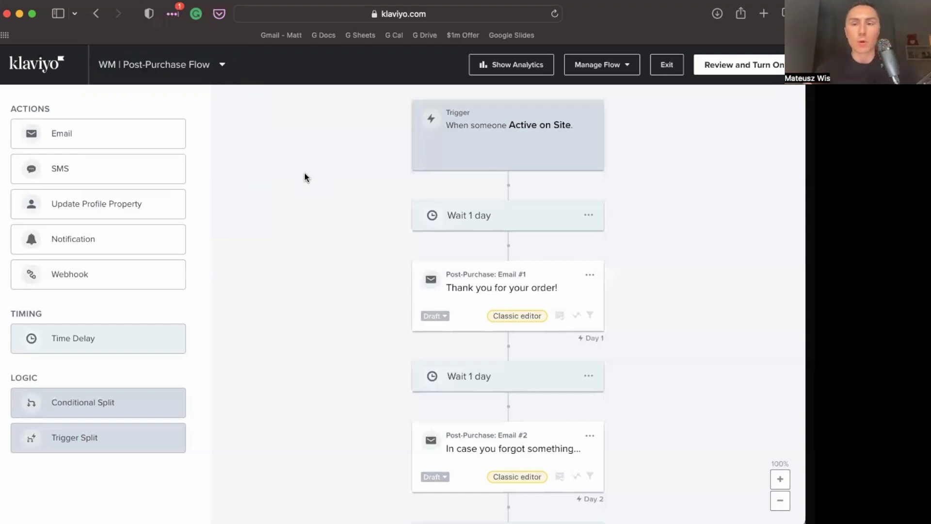
left_click(201, 79)
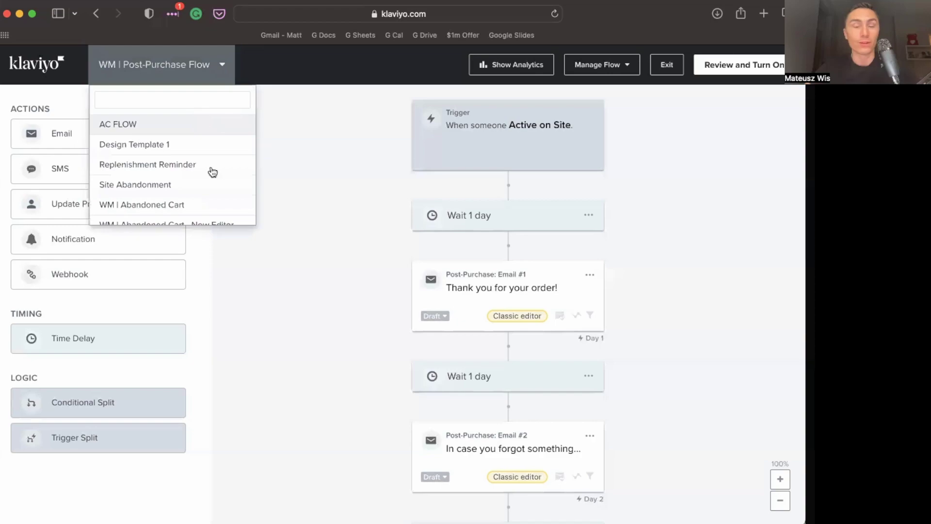
scroll(212, 172, "down", 3)
scroll(211, 173, "down", 5)
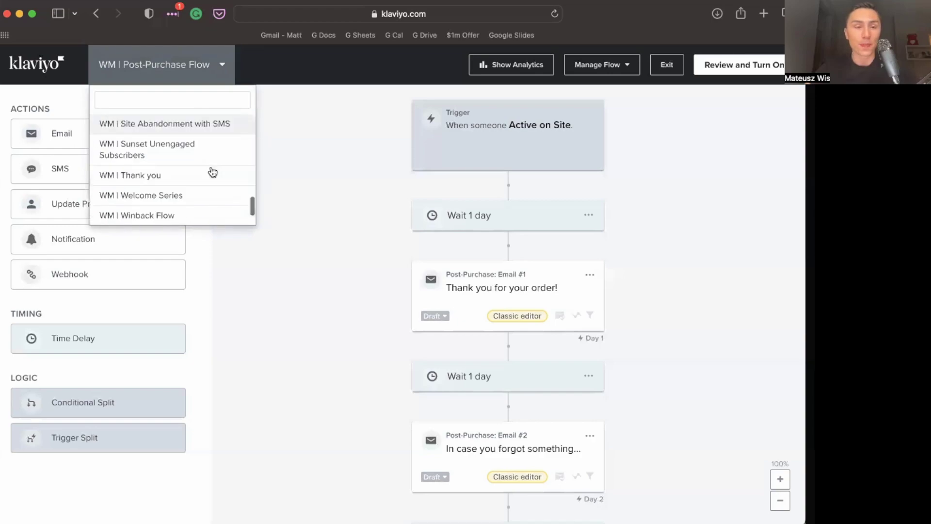
scroll(213, 176, "down", 2)
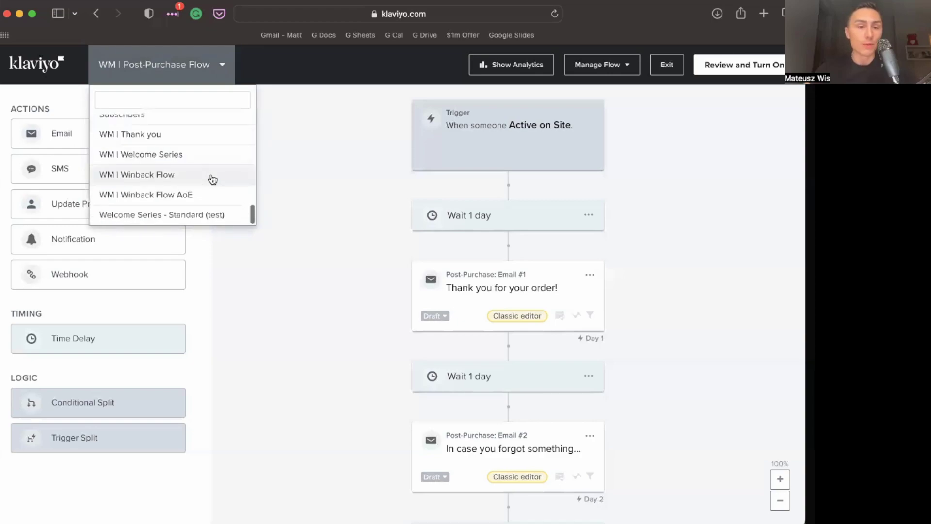
left_click(269, 172)
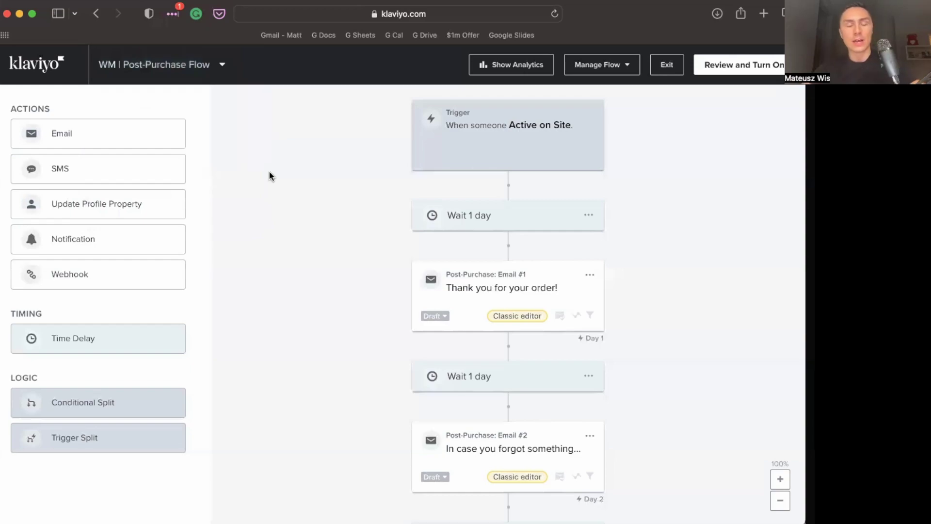